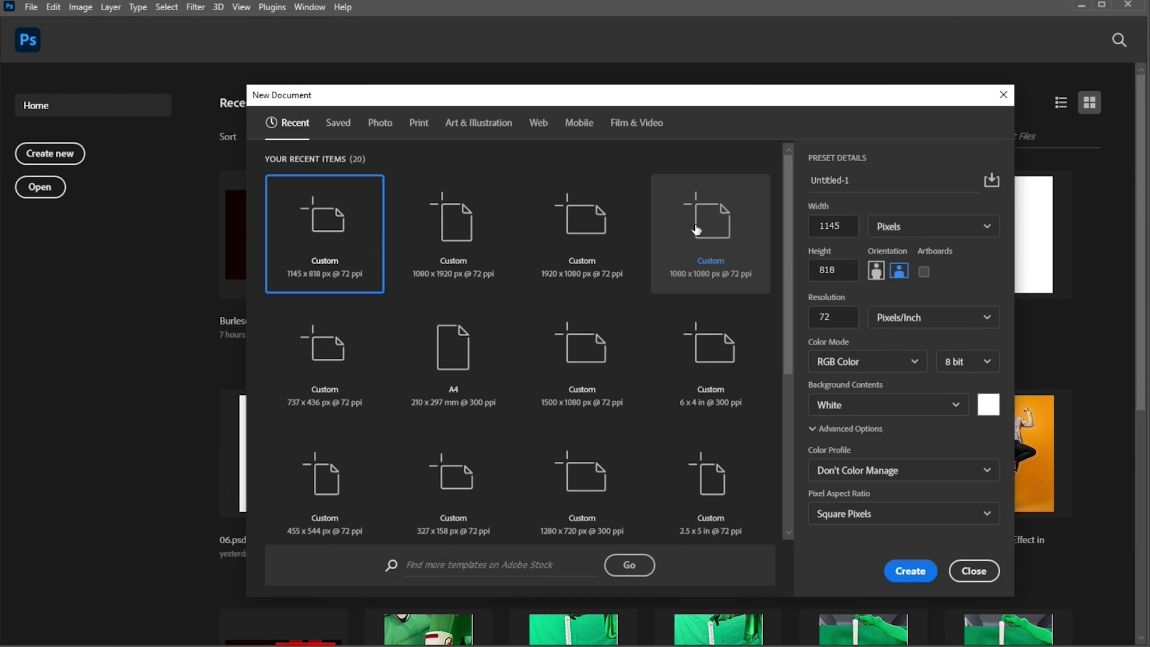
Create a blank 1080 × 1080 px square document from the preset.
click(696, 230)
click(910, 571)
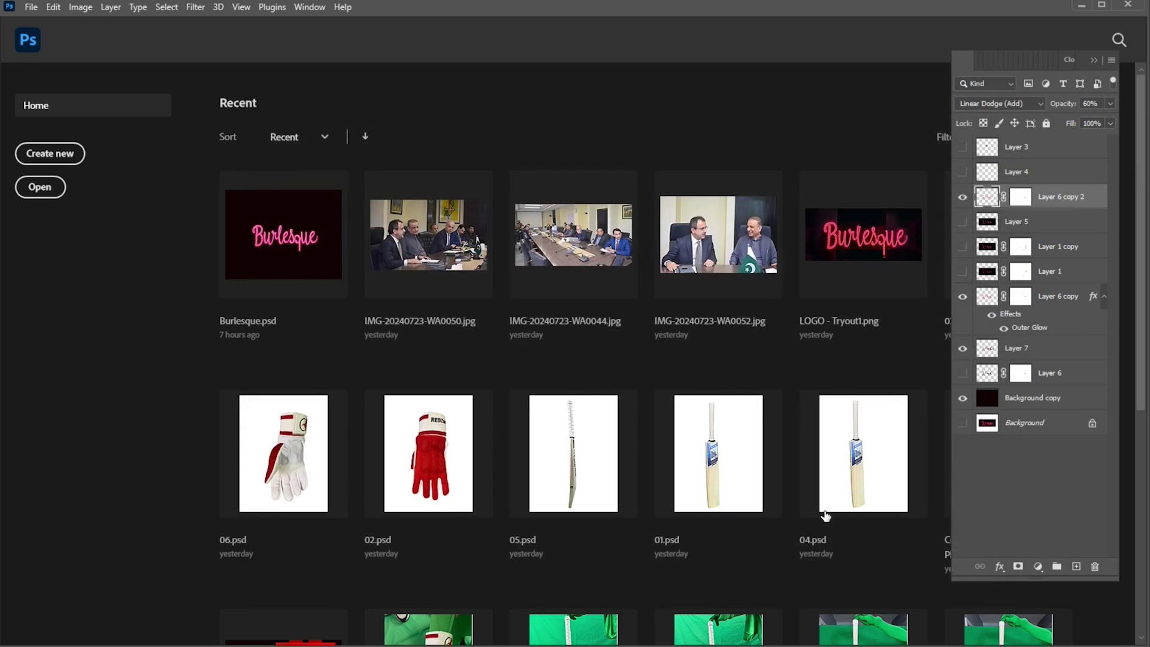
scroll(797, 382, up, 1)
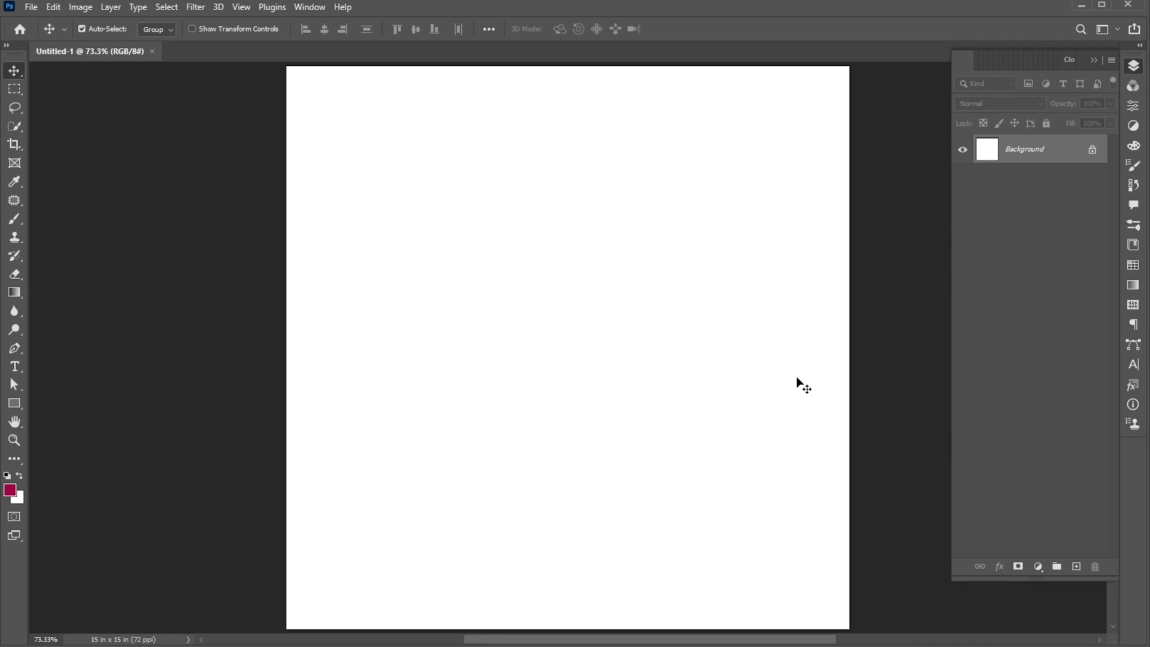
Place the jumping-man photo as an embedded layer, enlarged to fill the canvas.
click(35, 7)
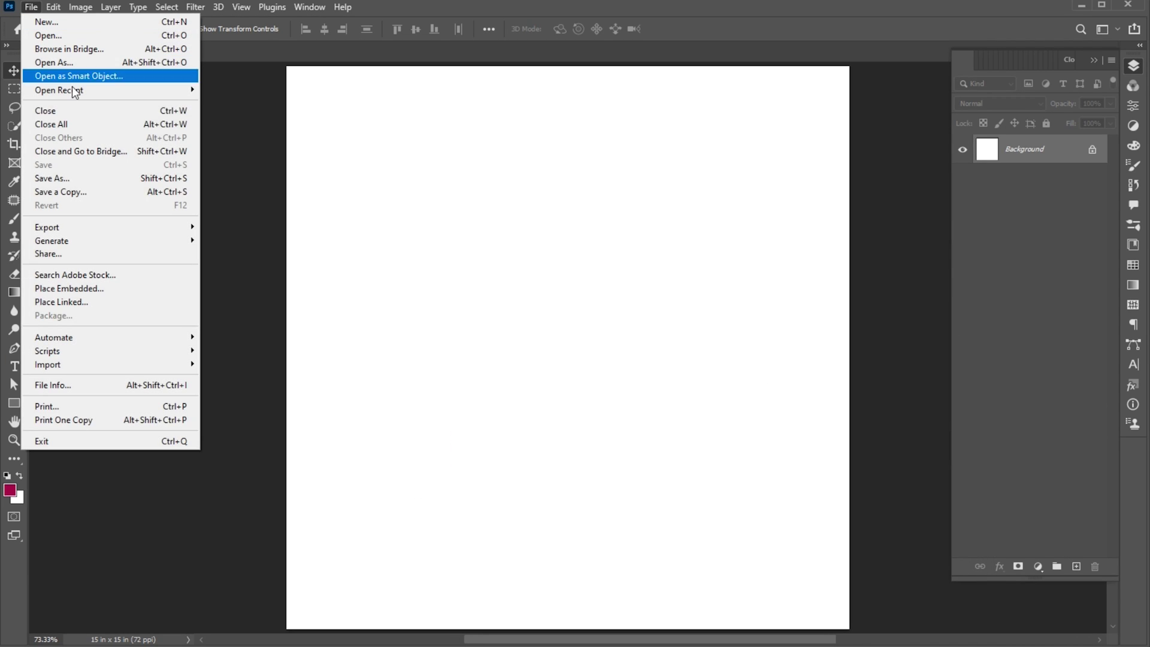
click(88, 288)
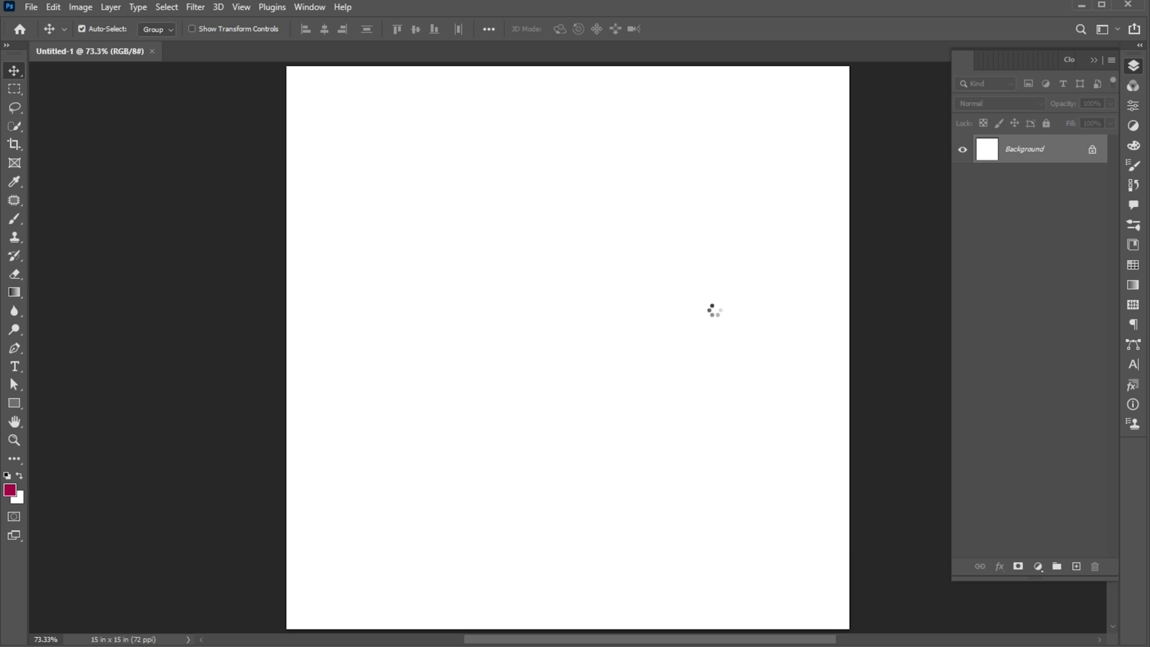
drag(849, 347, 988, 306)
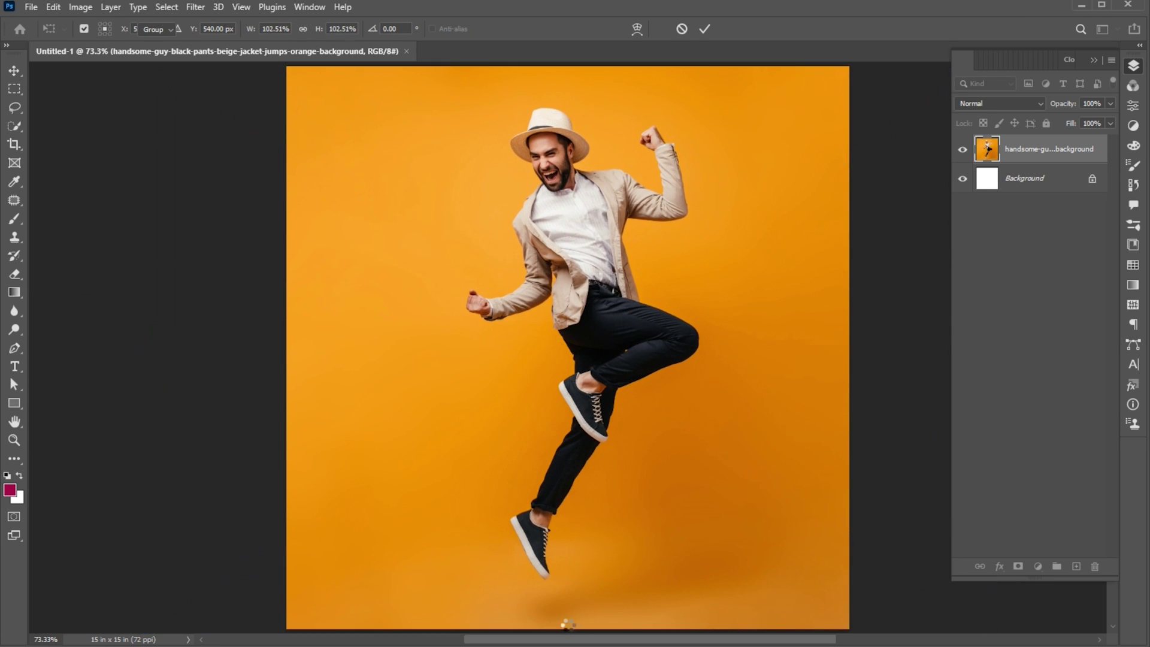
click(1006, 162)
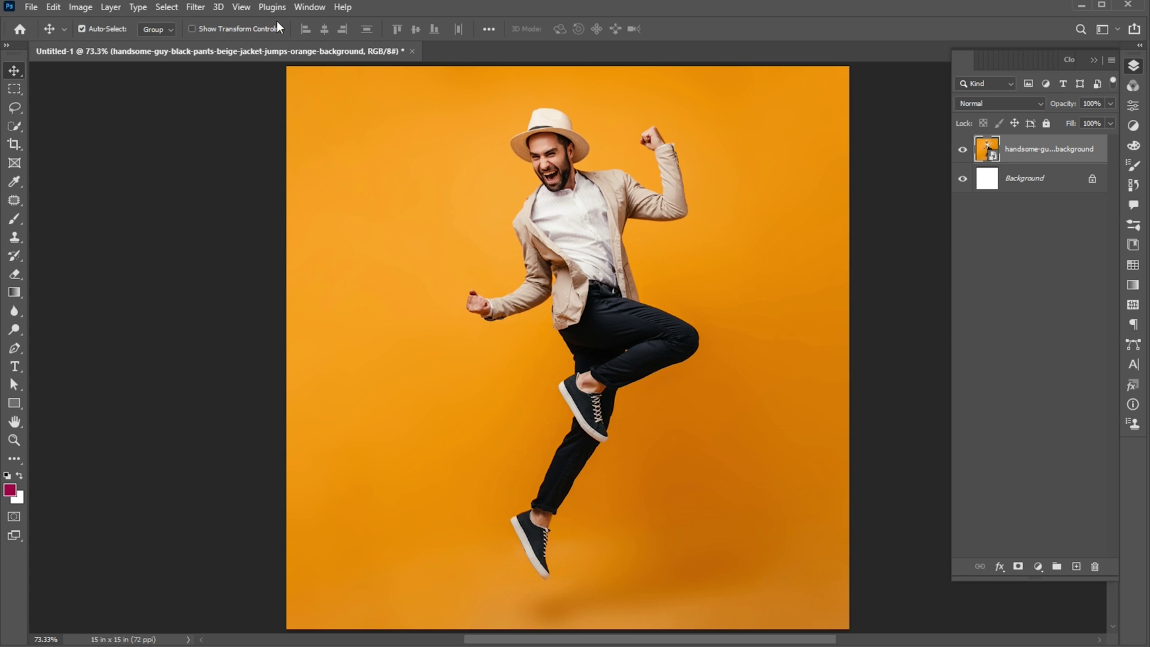
Select the subject and copy the man onto Layer 1 with Ctrl+J.
click(173, 11)
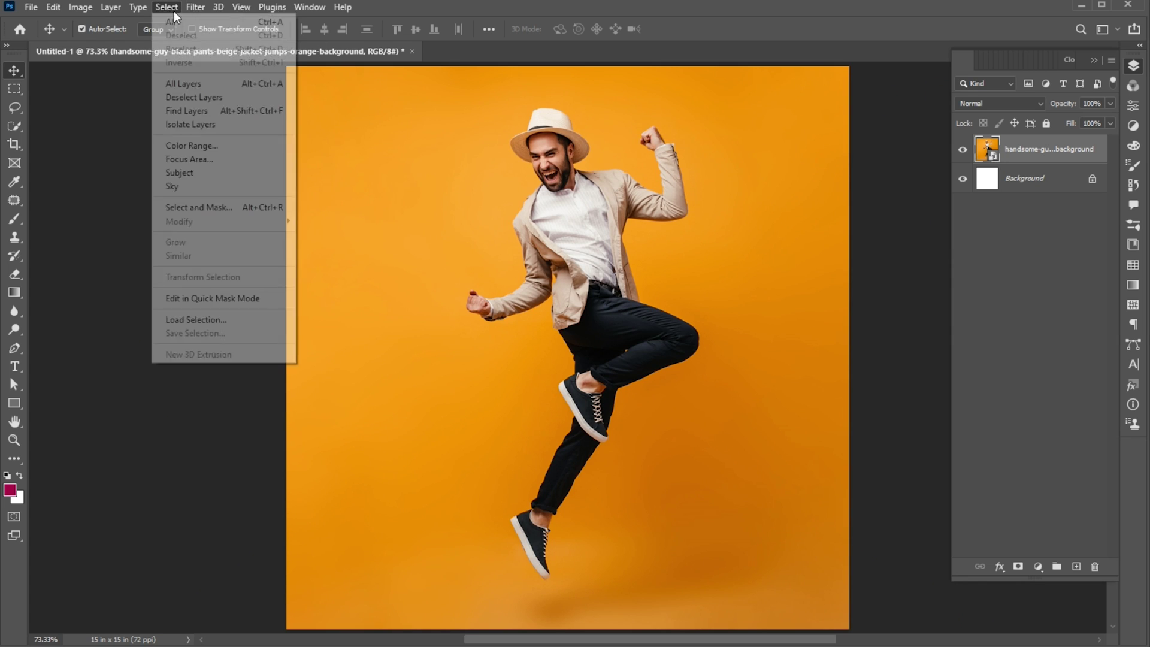
click(187, 172)
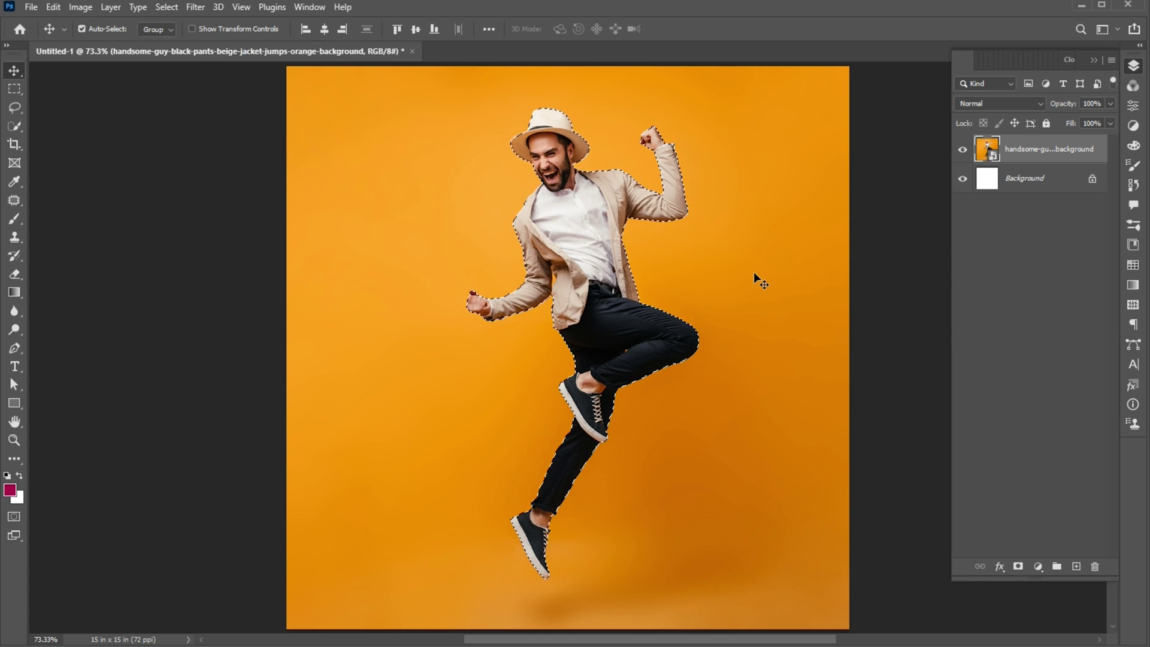
key(ctrl+j)
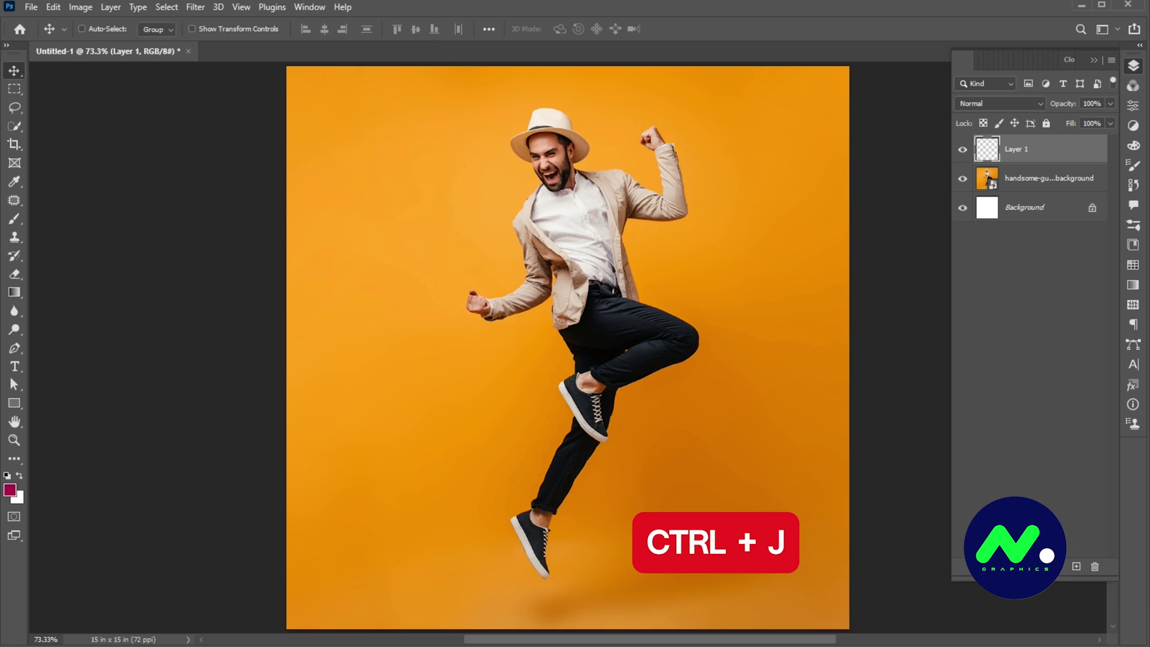
key(z)
click(1040, 176)
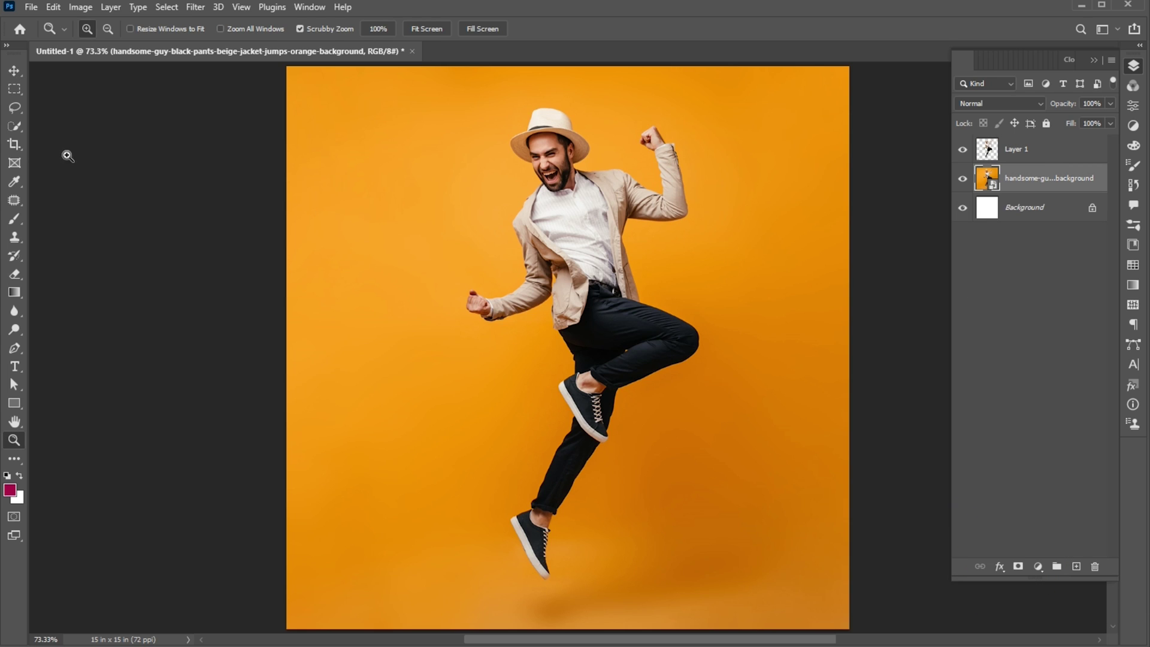
Set the Pen tool to Shape mode and zoom in on the man's lower leg.
click(15, 349)
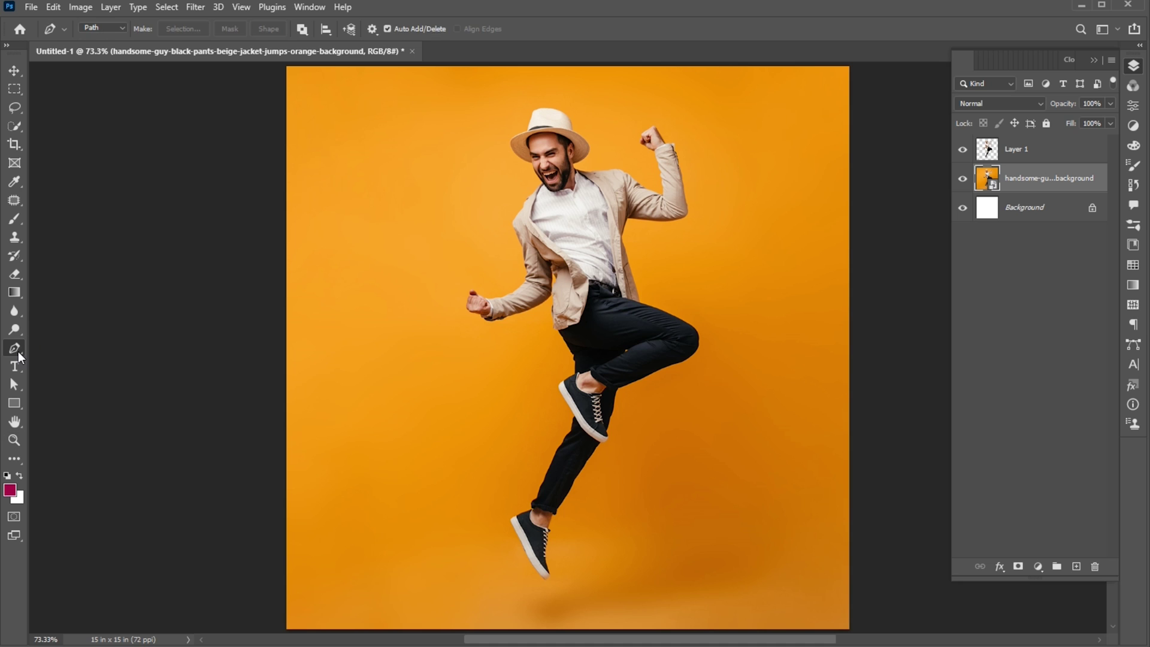
click(114, 27)
click(106, 40)
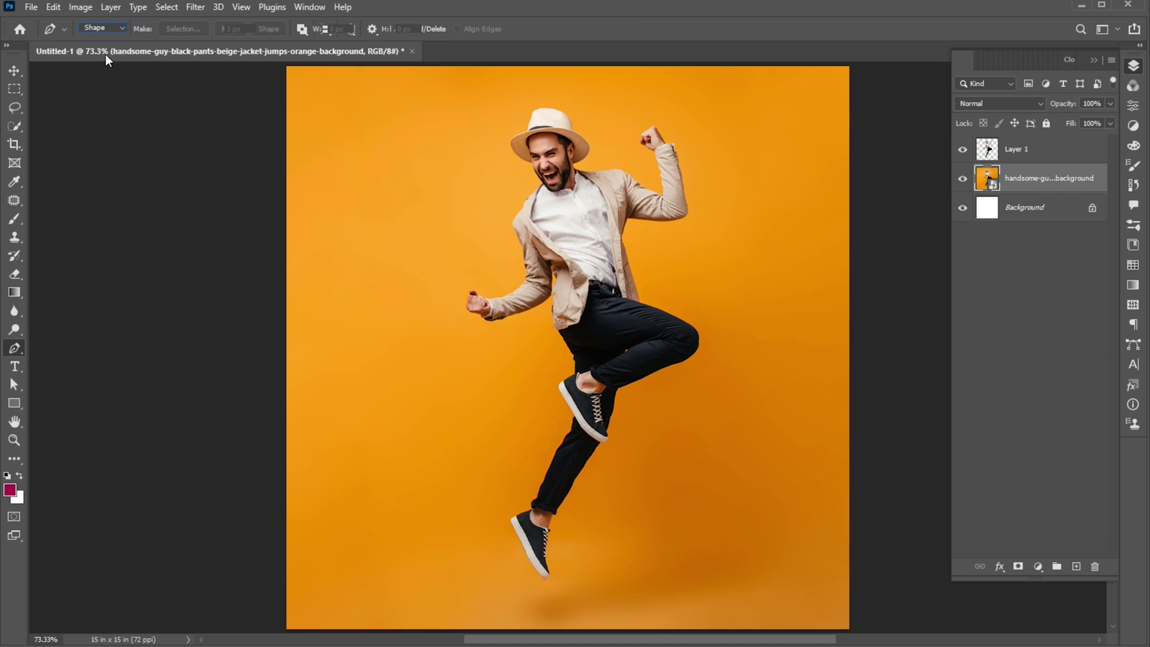
key(z)
mouse_move(555, 493)
mouse_down()
mouse_move(626, 513)
mouse_move(604, 480)
mouse_up()
key(p)
Set the shape fill colour to white.
click(158, 28)
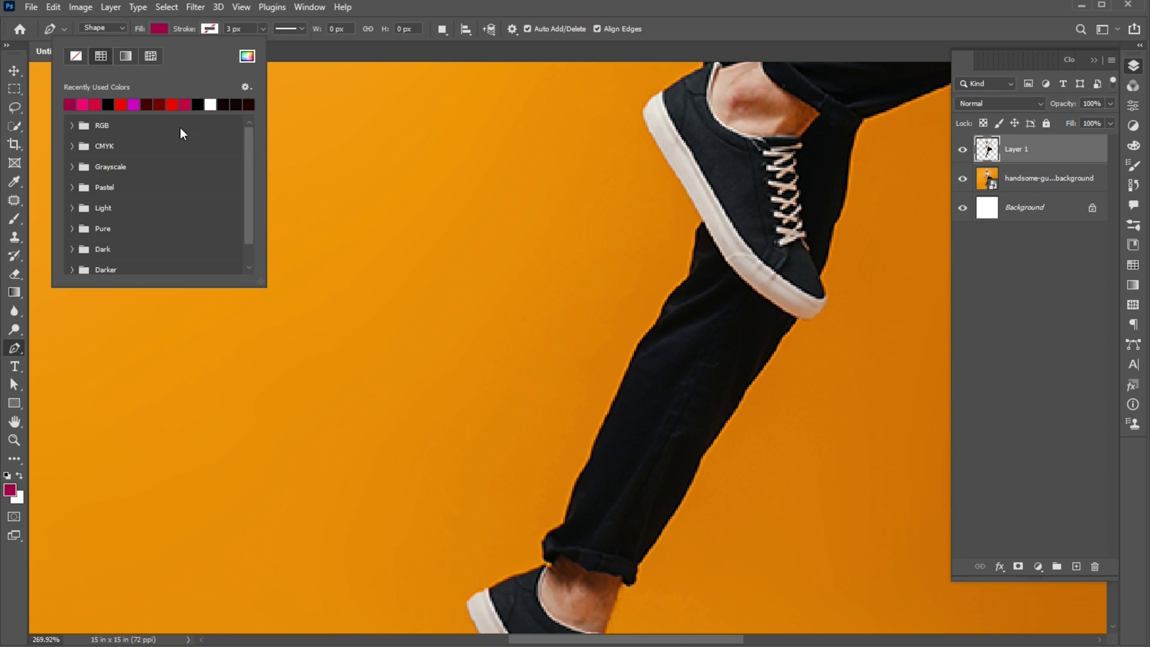
click(211, 104)
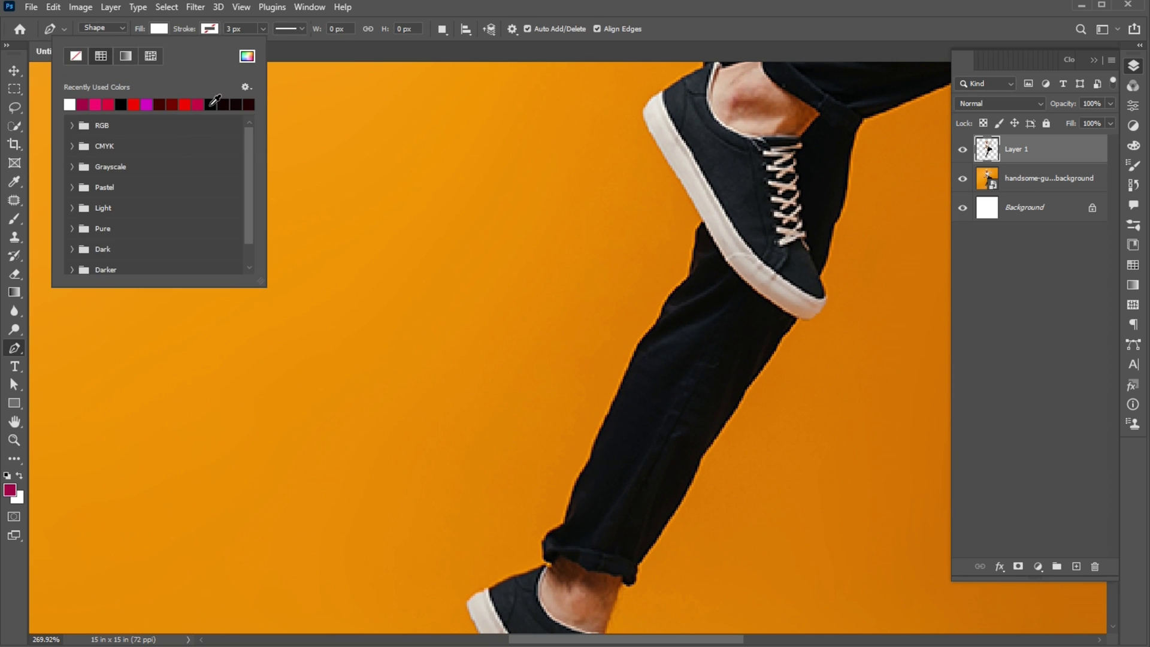
click(186, 28)
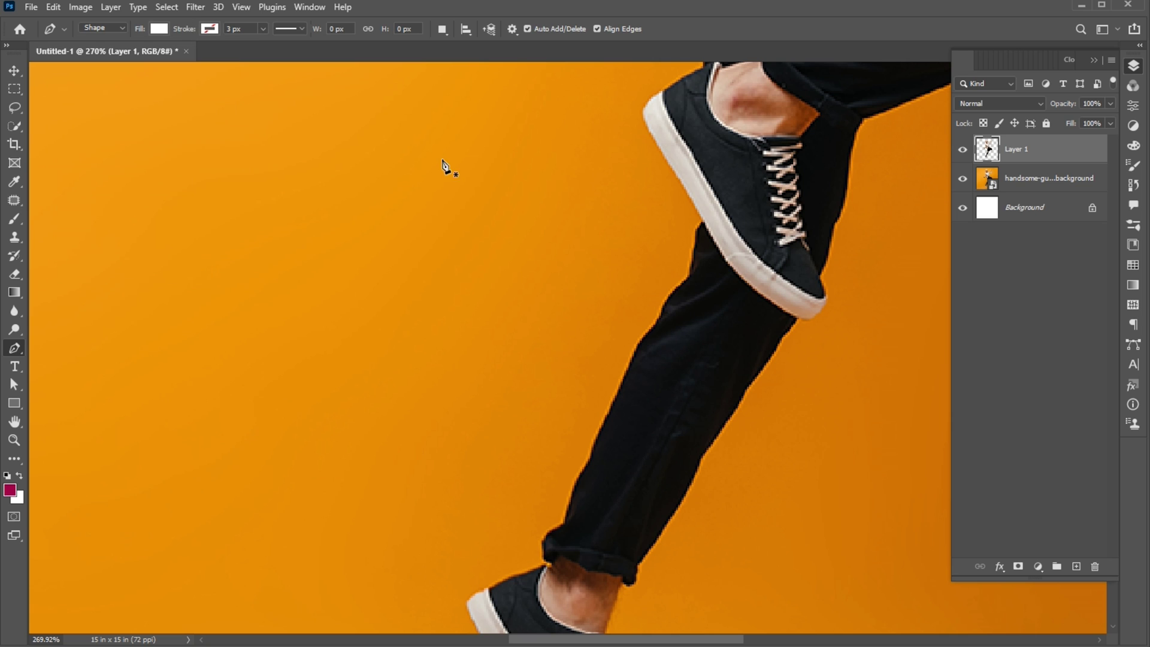
Place jagged outline anchors along the leg and around the lowered fist.
click(587, 414)
click(617, 334)
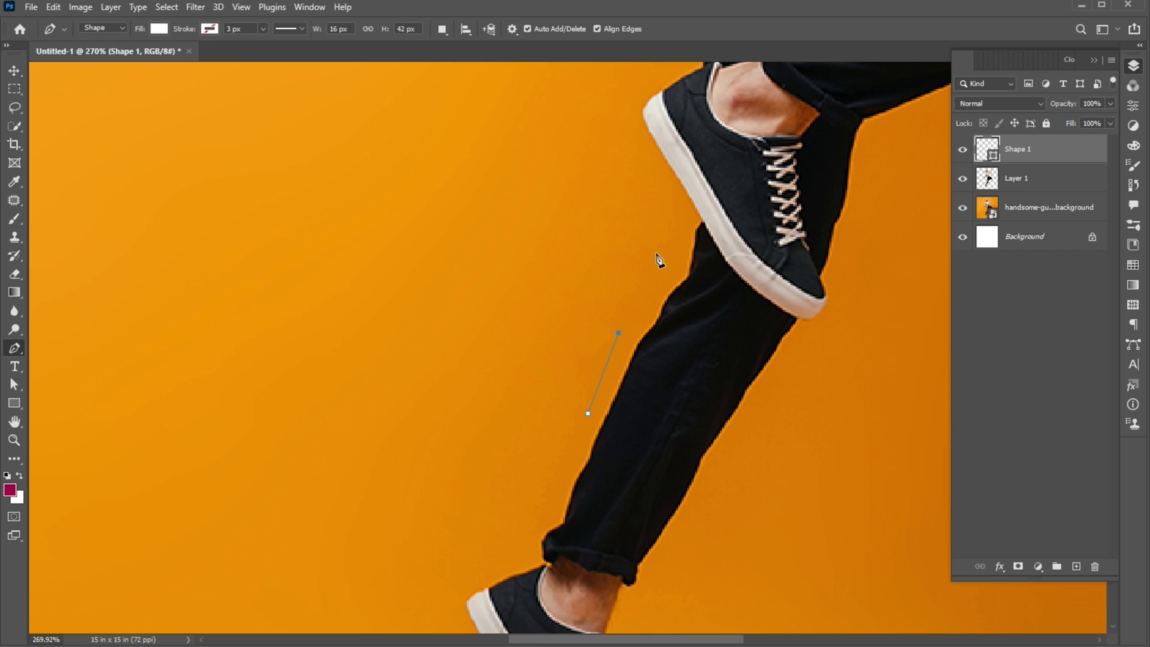
click(677, 221)
scroll(629, 269, up, 3)
click(603, 288)
click(588, 233)
click(658, 192)
scroll(620, 220, up, 2)
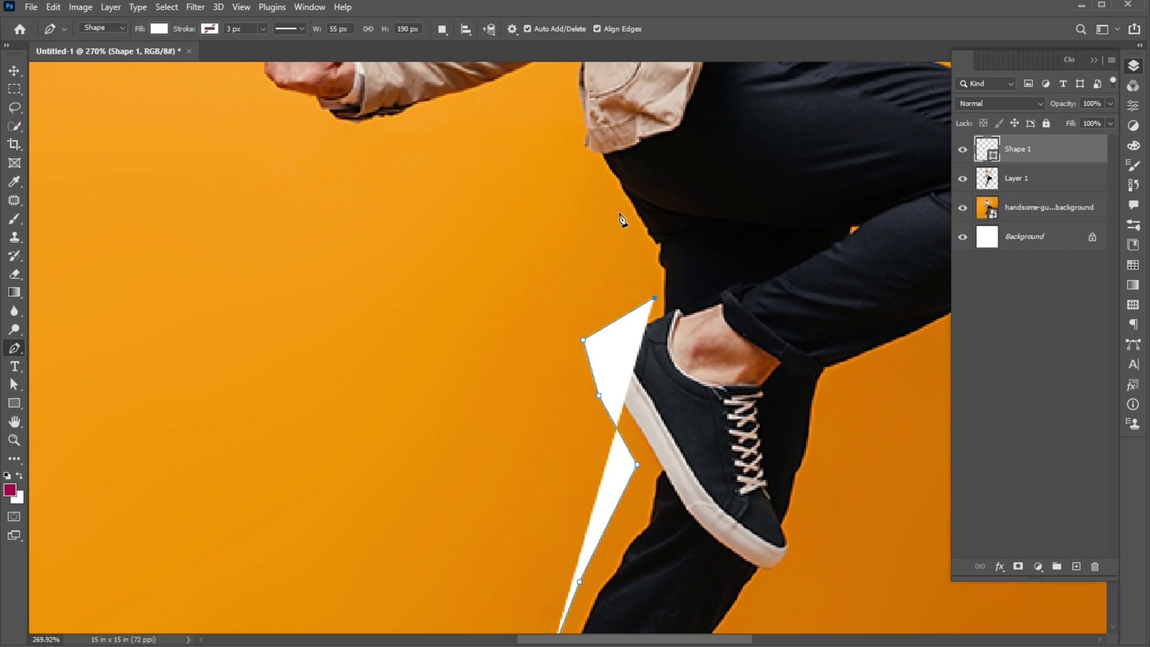
click(619, 213)
click(570, 147)
click(563, 87)
scroll(570, 180, up, 3)
click(371, 311)
click(300, 273)
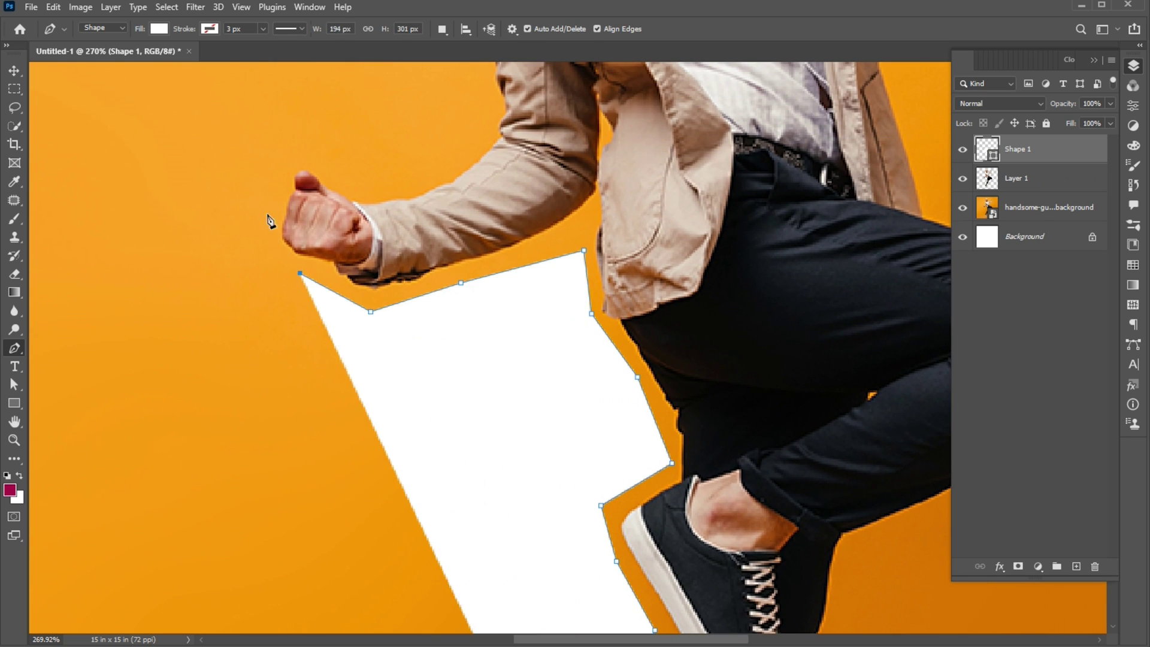
Add jagged outline anchors up the arm and torso toward the hat.
click(288, 147)
scroll(457, 141, up, 3)
click(422, 298)
click(396, 211)
scroll(386, 158, up, 3)
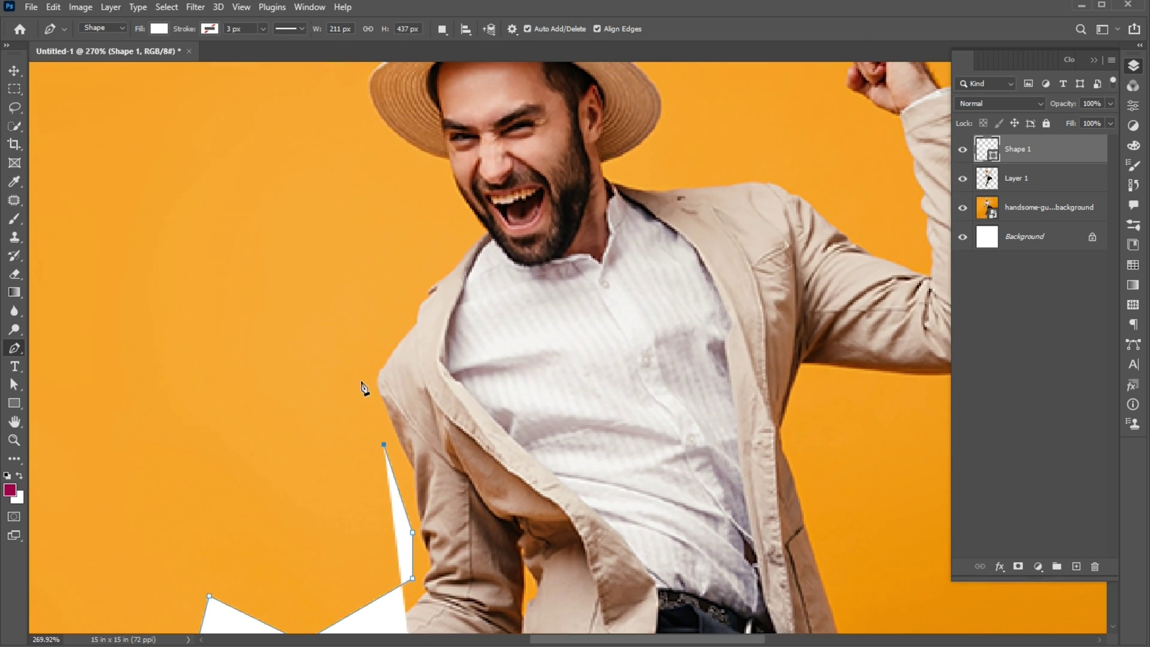
click(349, 382)
click(433, 268)
click(460, 232)
scroll(449, 236, up, 3)
click(433, 338)
click(350, 223)
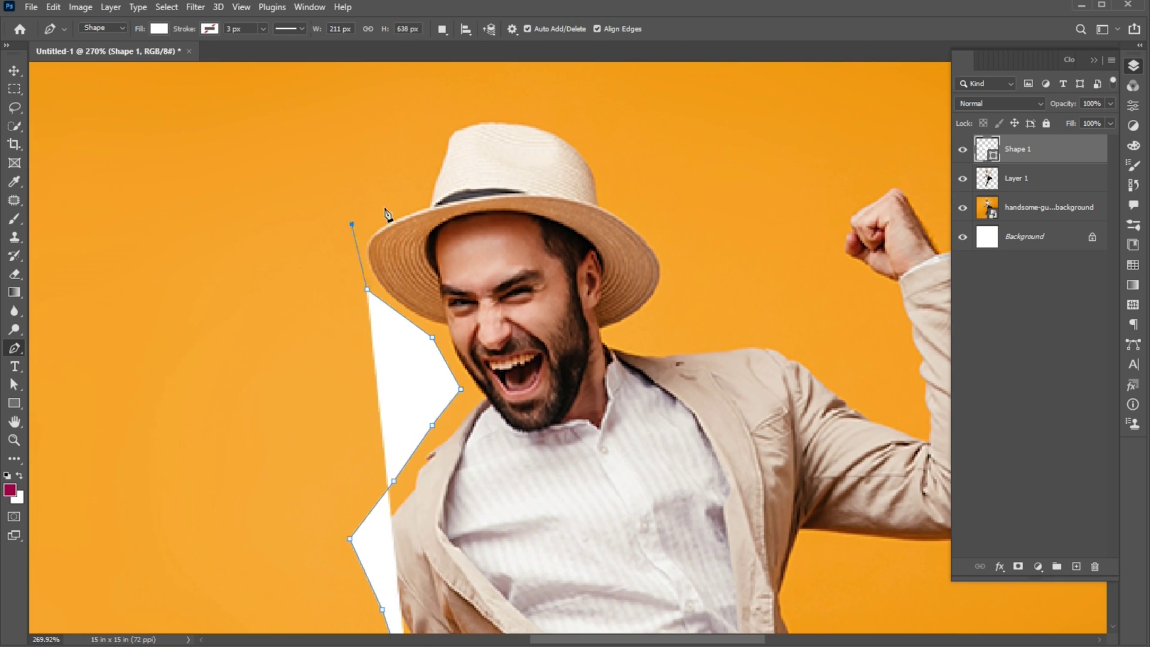
Trace the jagged outline around the hat, head and over the shoulder.
click(407, 194)
click(446, 120)
click(496, 105)
click(588, 128)
click(615, 200)
click(672, 235)
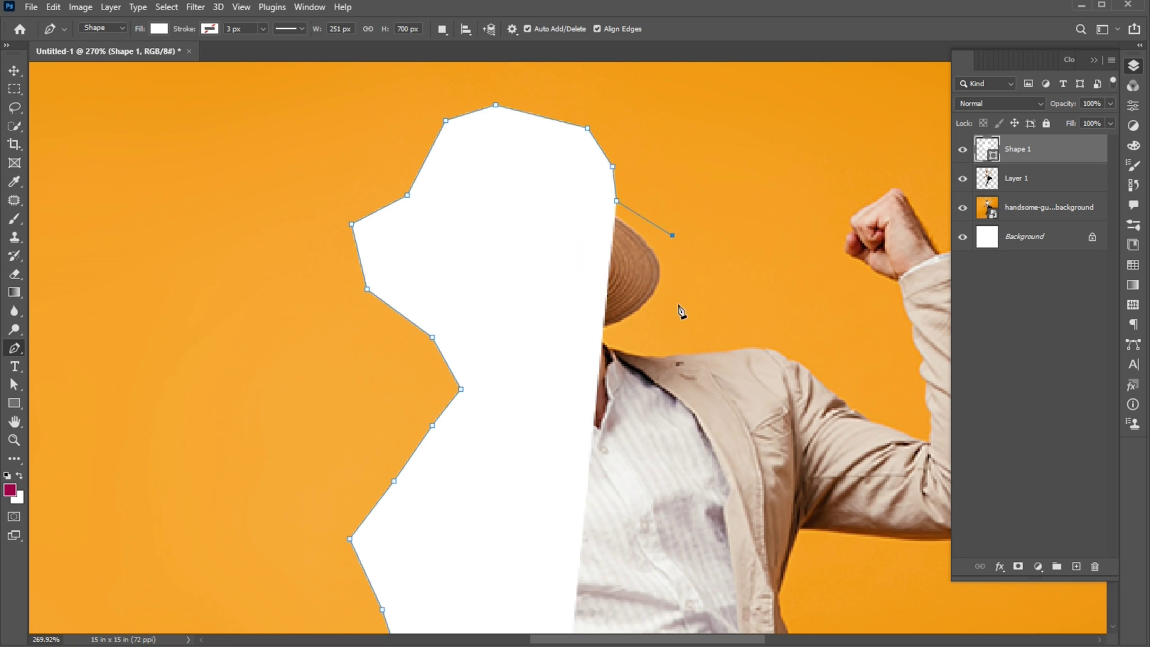
click(677, 294)
click(641, 325)
click(660, 341)
drag(660, 341, 447, 288)
click(557, 282)
click(608, 308)
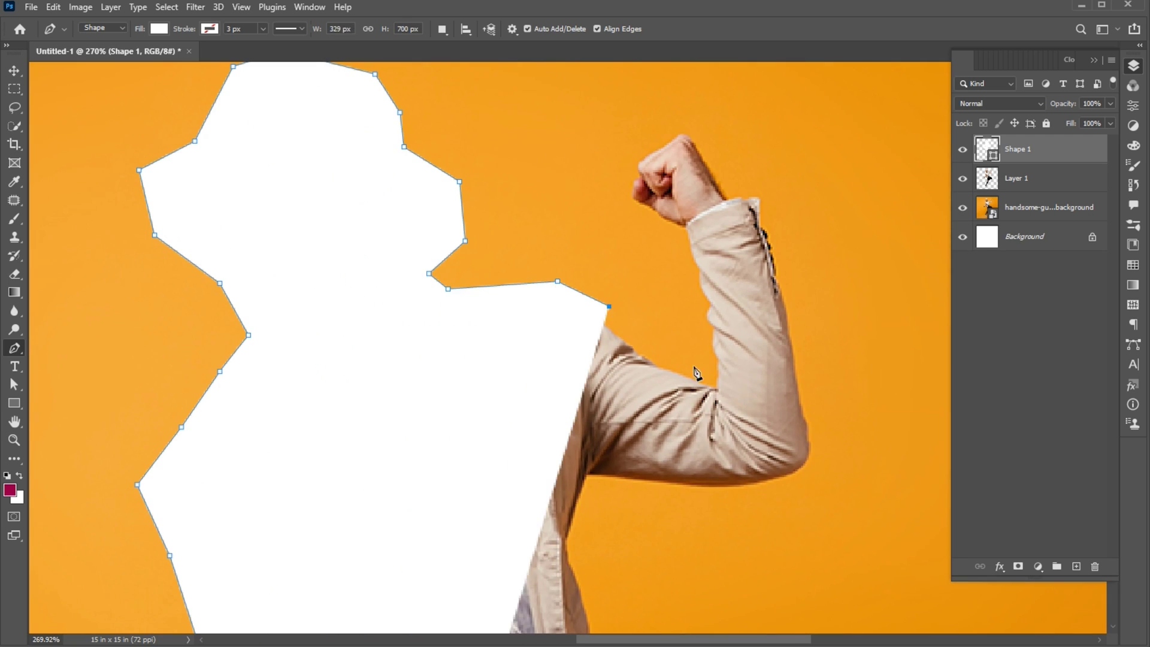
click(690, 363)
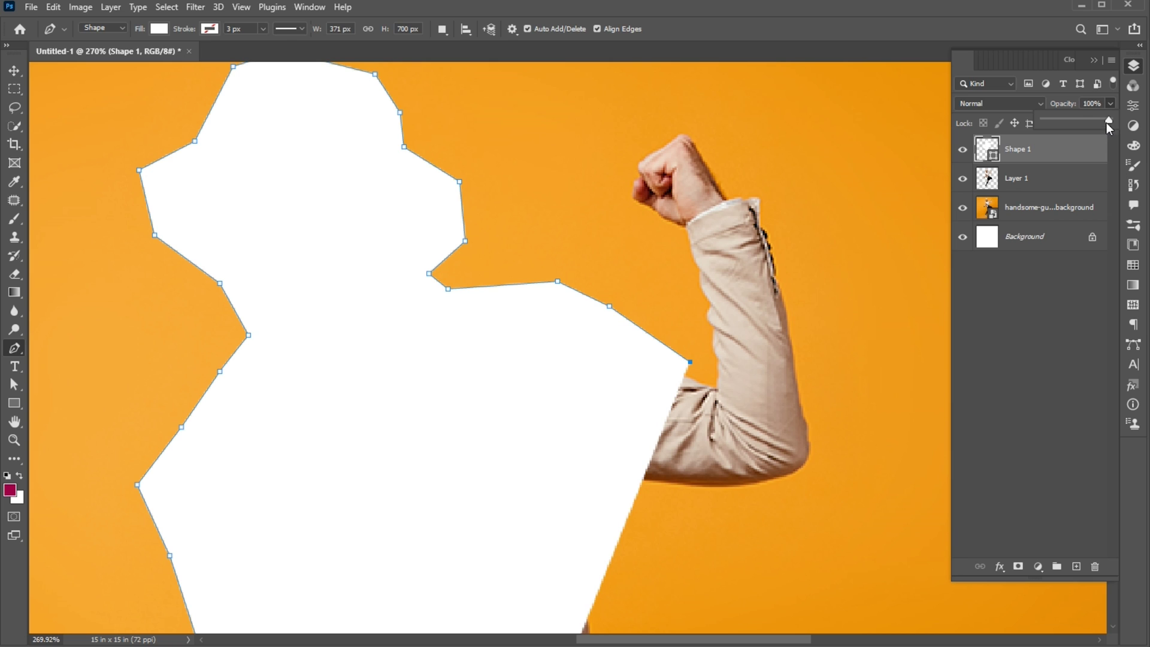
Set the shape's opacity to 49% and trace around the raised arm and fist.
drag(1075, 123, 1074, 122)
click(699, 358)
click(685, 285)
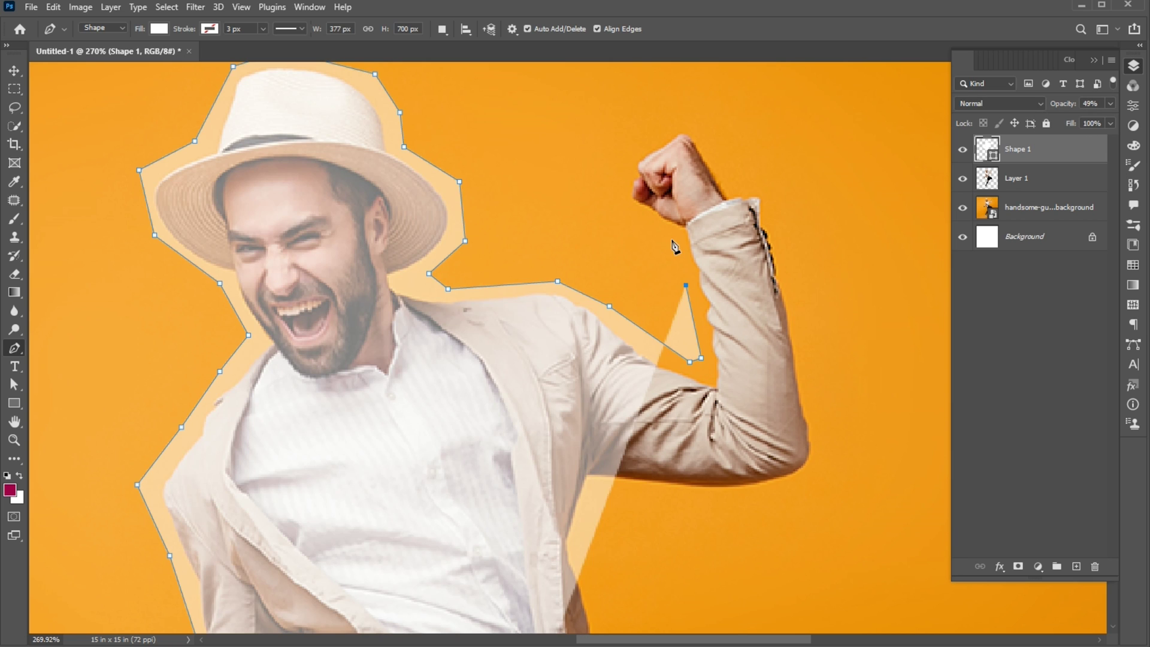
click(633, 209)
click(635, 151)
click(709, 127)
click(780, 197)
scroll(799, 296, down, 4)
scroll(795, 234, down, 1)
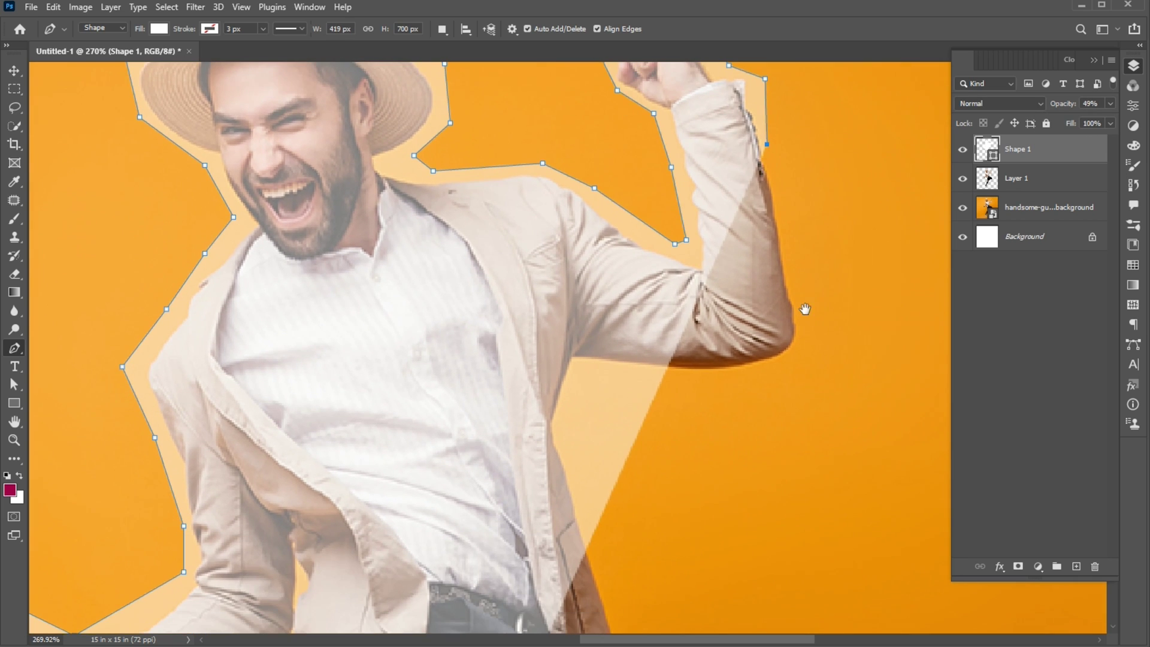
Extend the outline down the arm to the elbow and down the jacket.
click(795, 221)
click(816, 336)
click(793, 368)
click(737, 404)
scroll(655, 351, down, 3)
click(585, 303)
click(612, 417)
scroll(601, 396, down, 5)
click(694, 425)
scroll(773, 449, down, 3)
Continue the outline down the trousers' right edge toward the shoe.
click(770, 411)
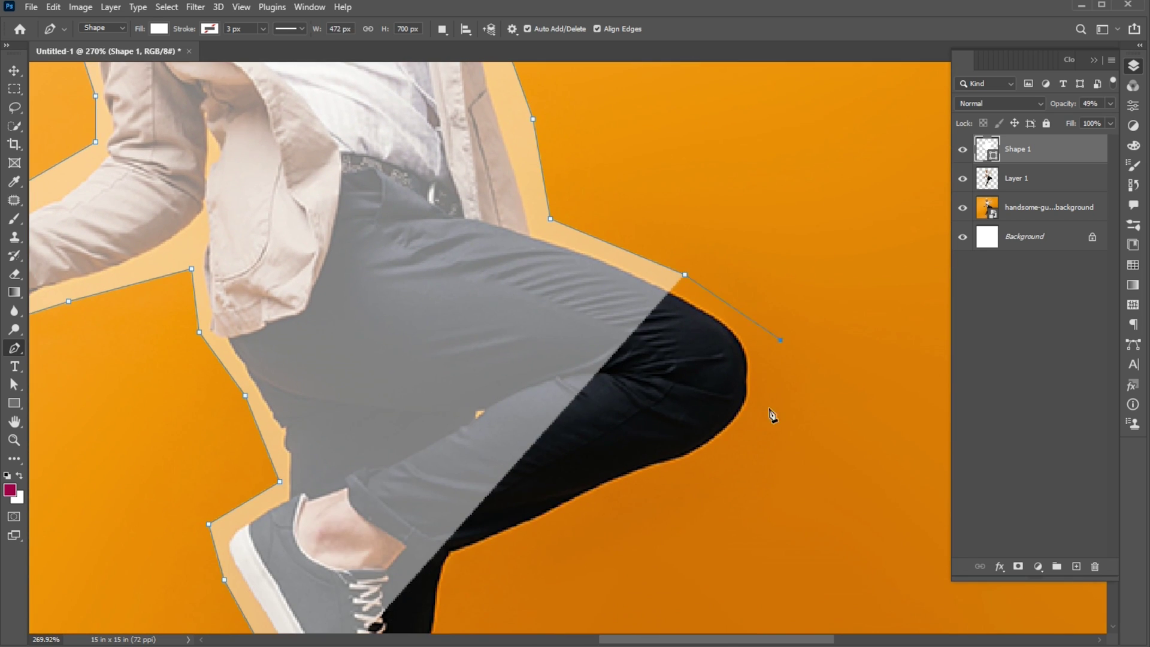
click(722, 493)
drag(531, 547, 710, 380)
click(683, 374)
click(667, 474)
drag(669, 542, 673, 360)
click(673, 359)
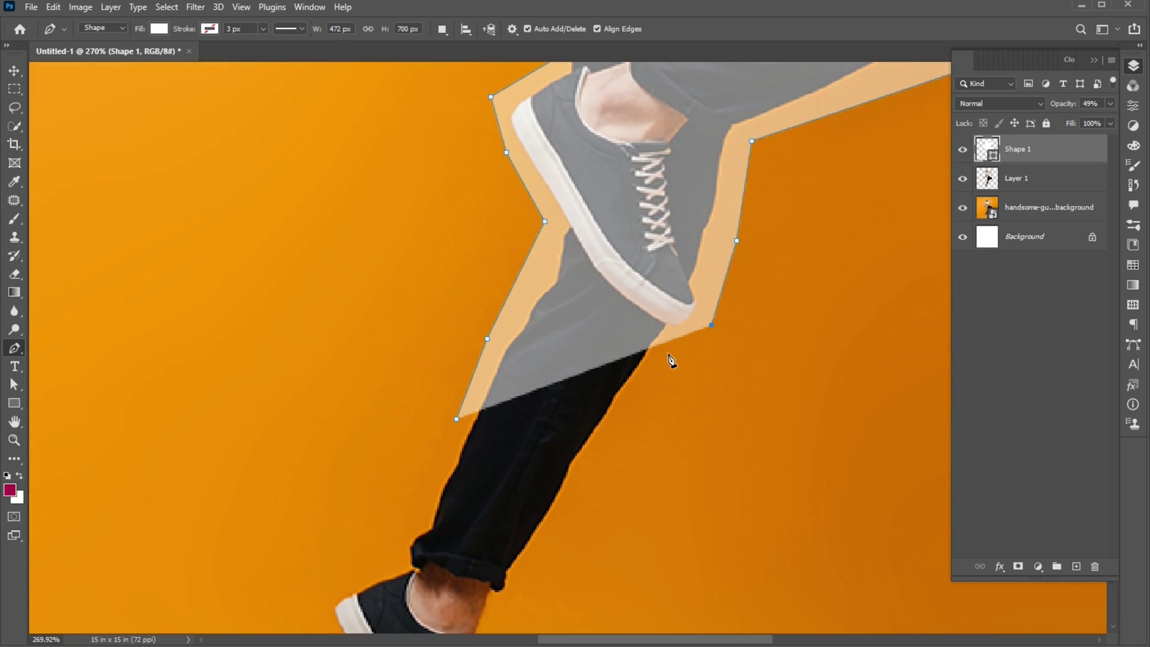
drag(616, 482, 727, 300)
click(723, 288)
click(674, 388)
Trace around the shoe's toe and sole, then back up the heel and trouser edge.
click(654, 459)
drag(644, 589, 655, 449)
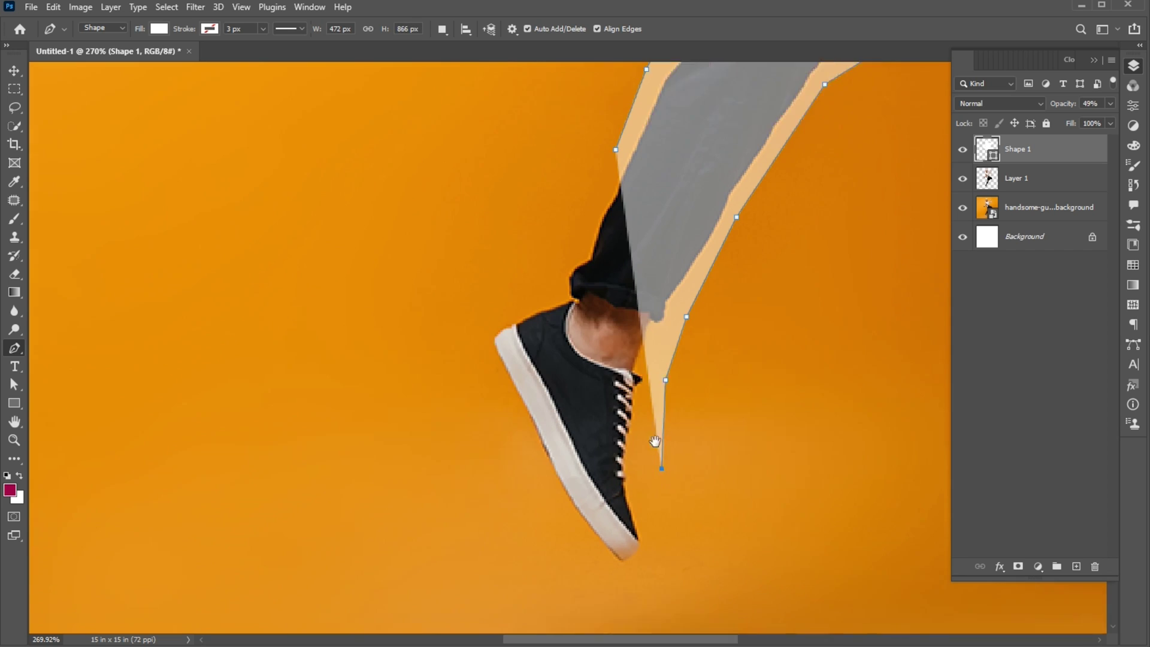
click(660, 400)
click(661, 510)
click(617, 526)
click(538, 419)
click(493, 324)
click(474, 252)
click(533, 219)
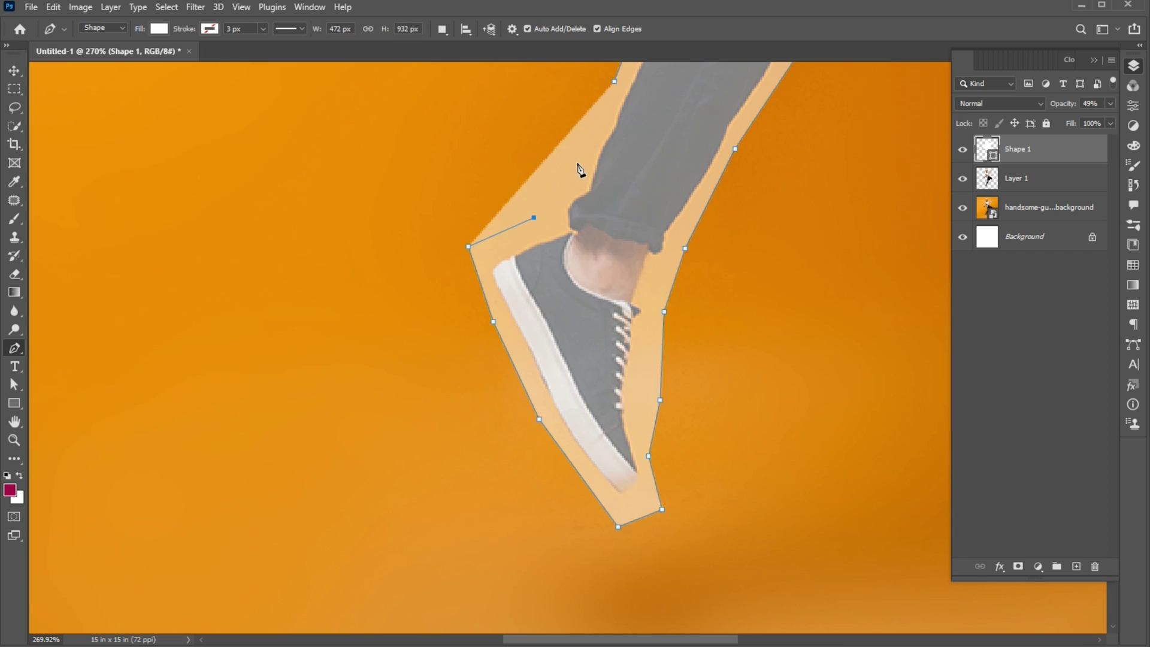
drag(580, 170, 559, 353)
Add a final trouser-edge point and move Shape 1 below Layer 1.
click(555, 333)
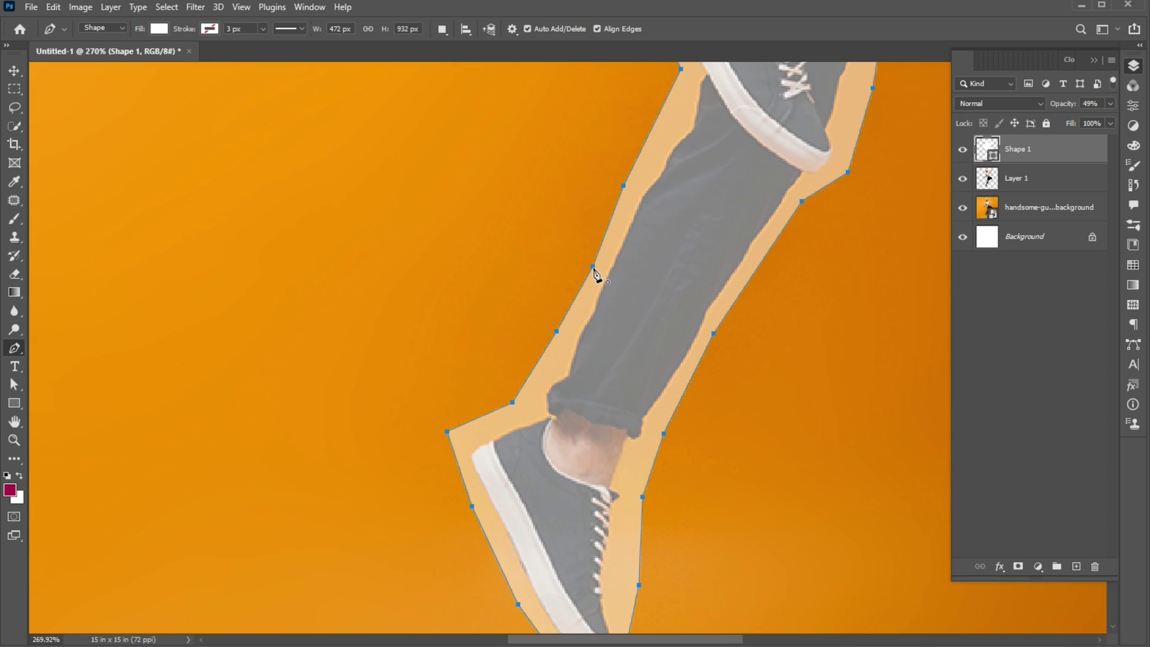
key(v)
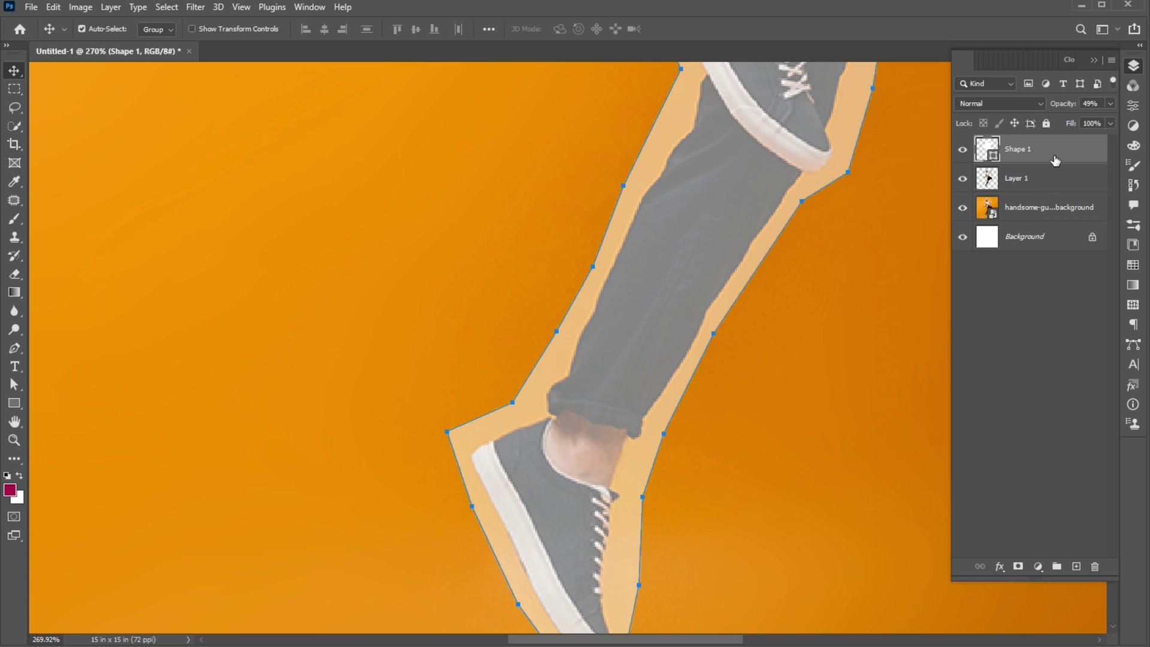
drag(1056, 159, 1057, 193)
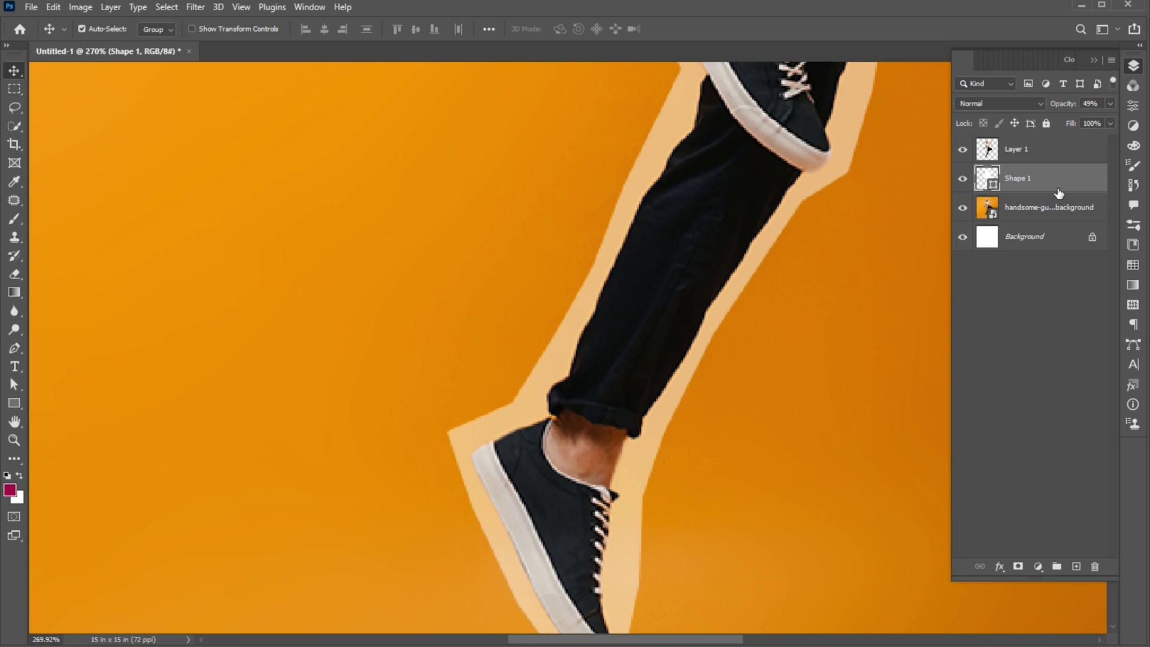
Set the outline's opacity to 100% and fit the image on screen.
click(1111, 105)
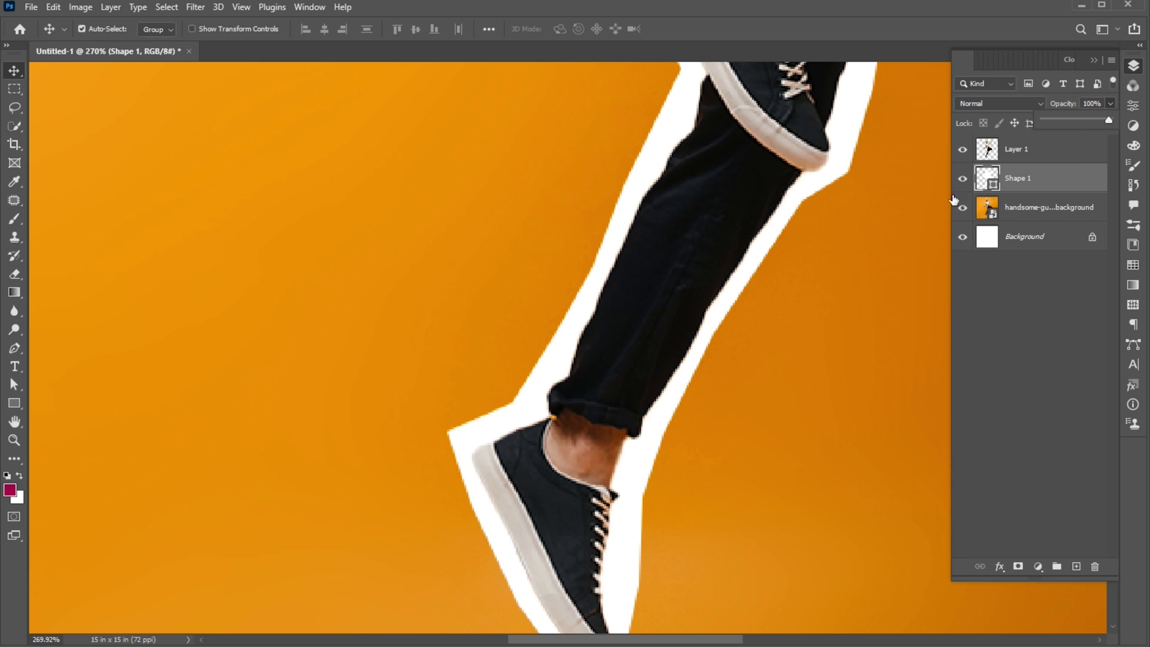
click(1024, 150)
key(ctrl+0)
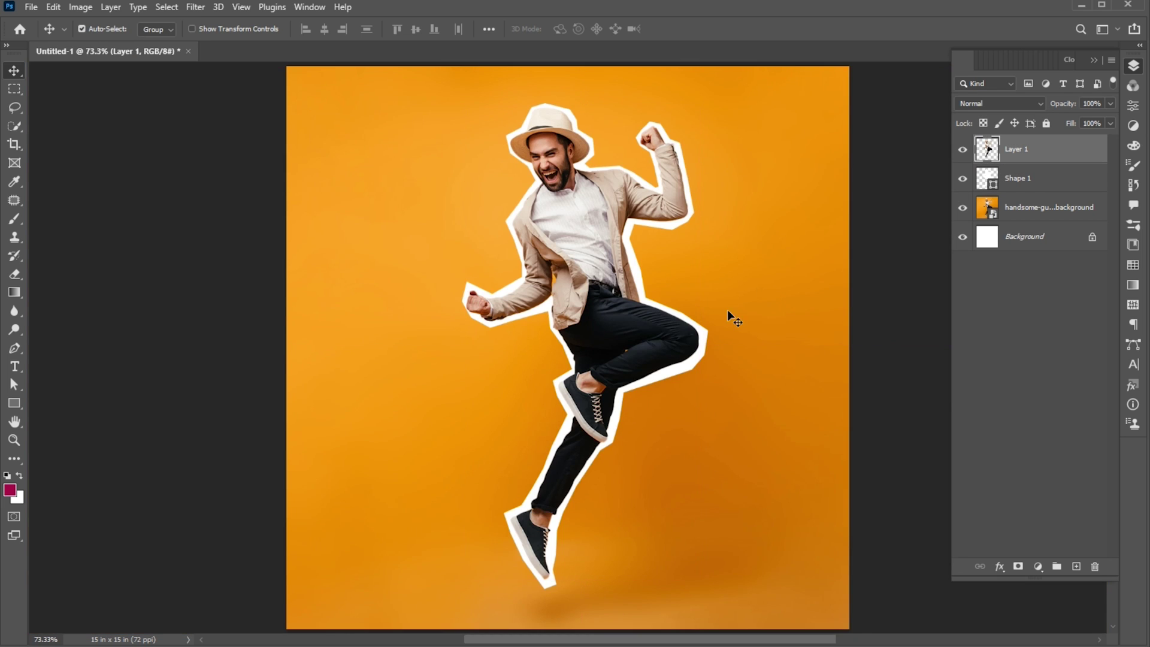
scroll(710, 305, up, 1)
click(686, 219)
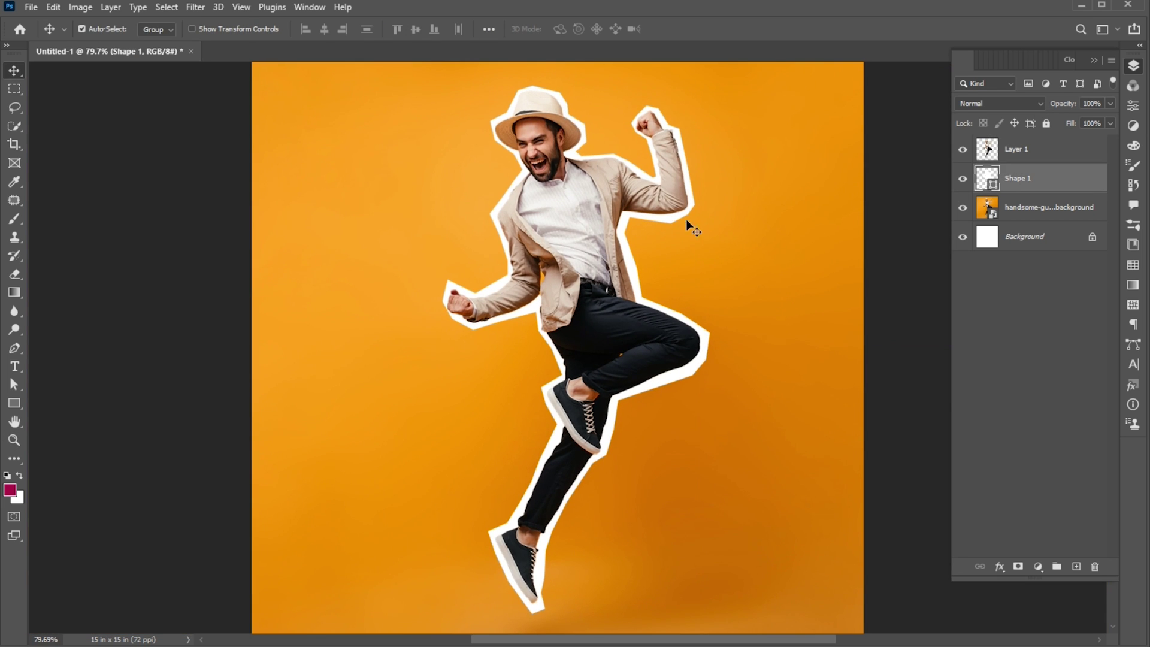
Add a 16 px drop shadow to Shape 1 through Blending Options.
right_click(1014, 170)
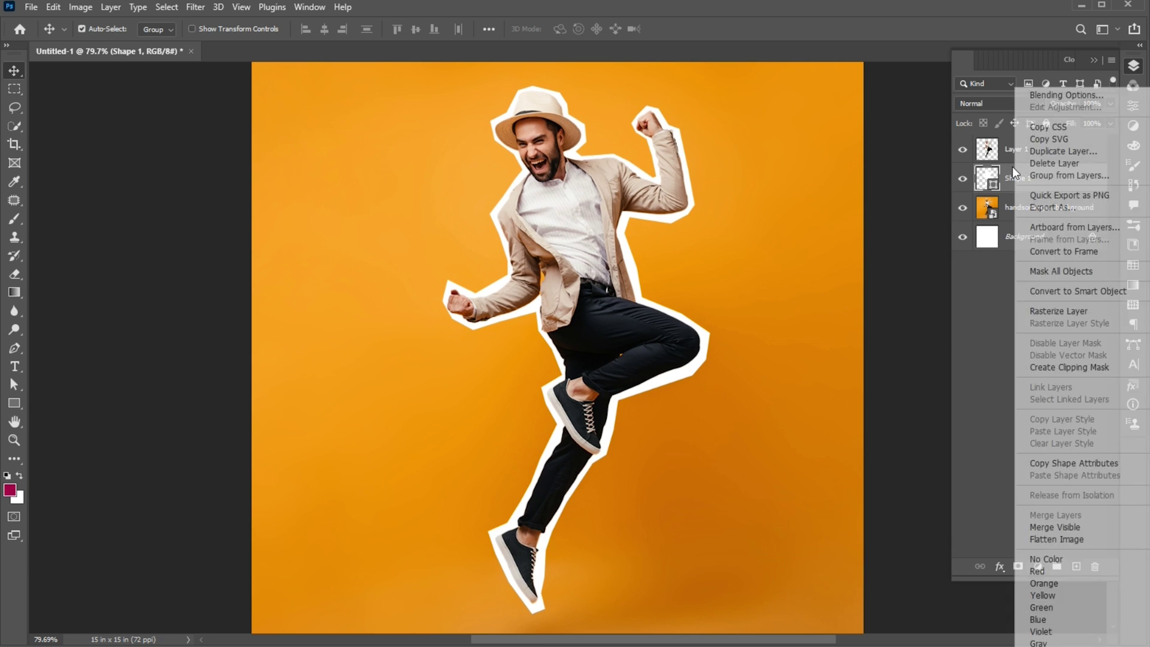
click(1046, 94)
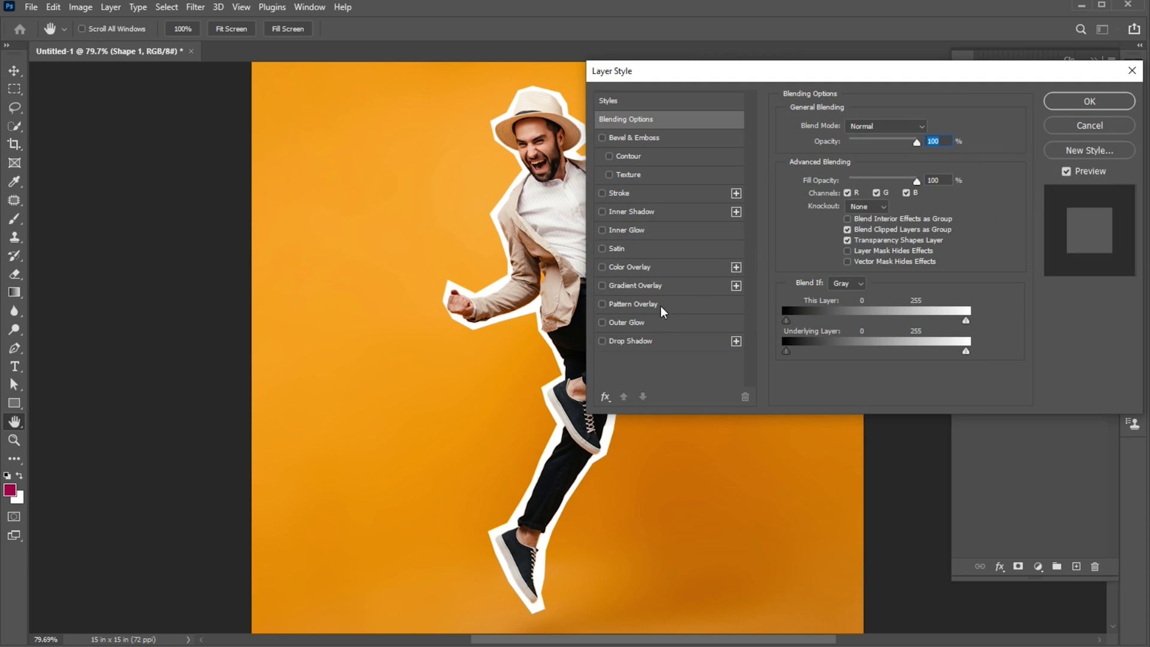
click(625, 341)
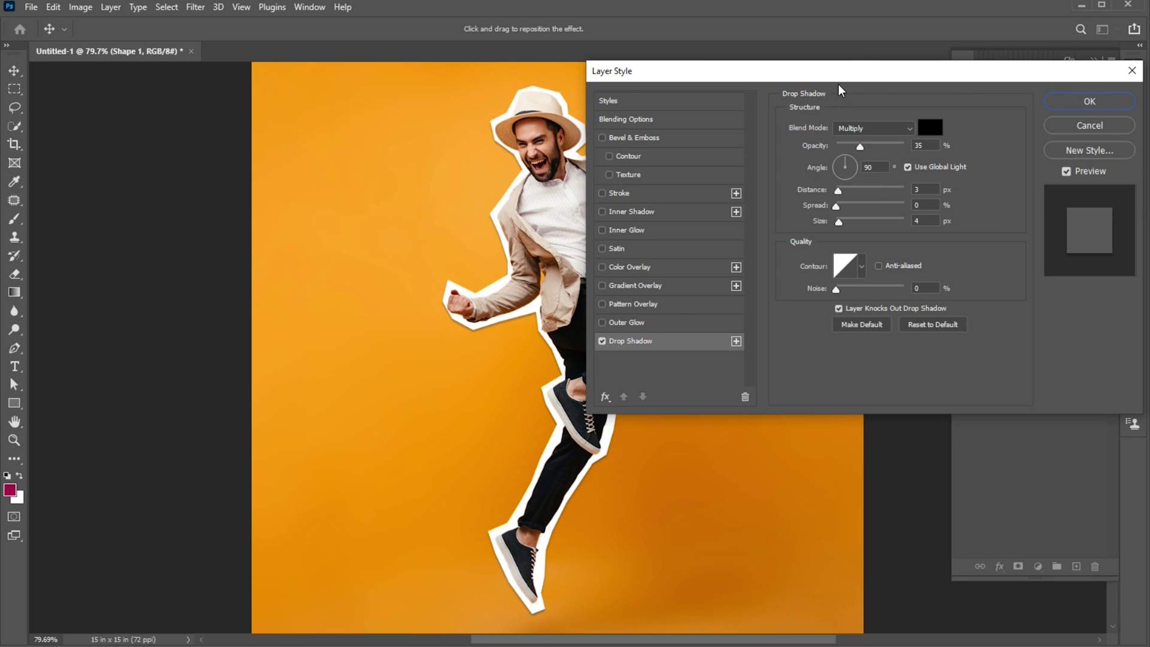
drag(838, 76, 890, 81)
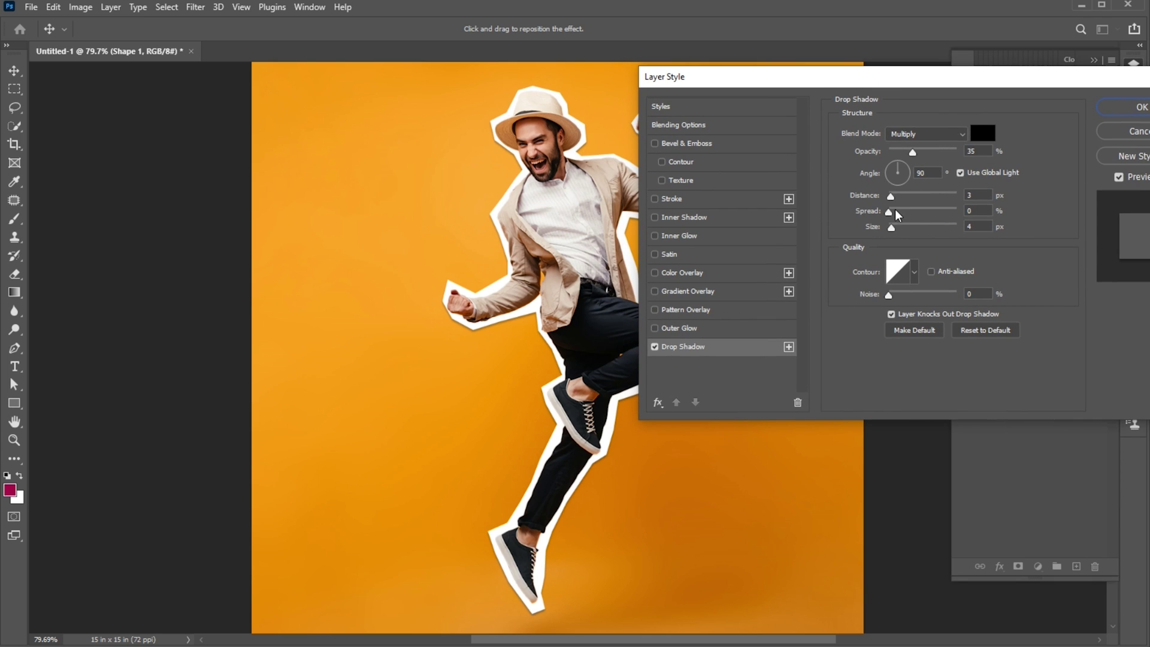
drag(891, 226, 897, 228)
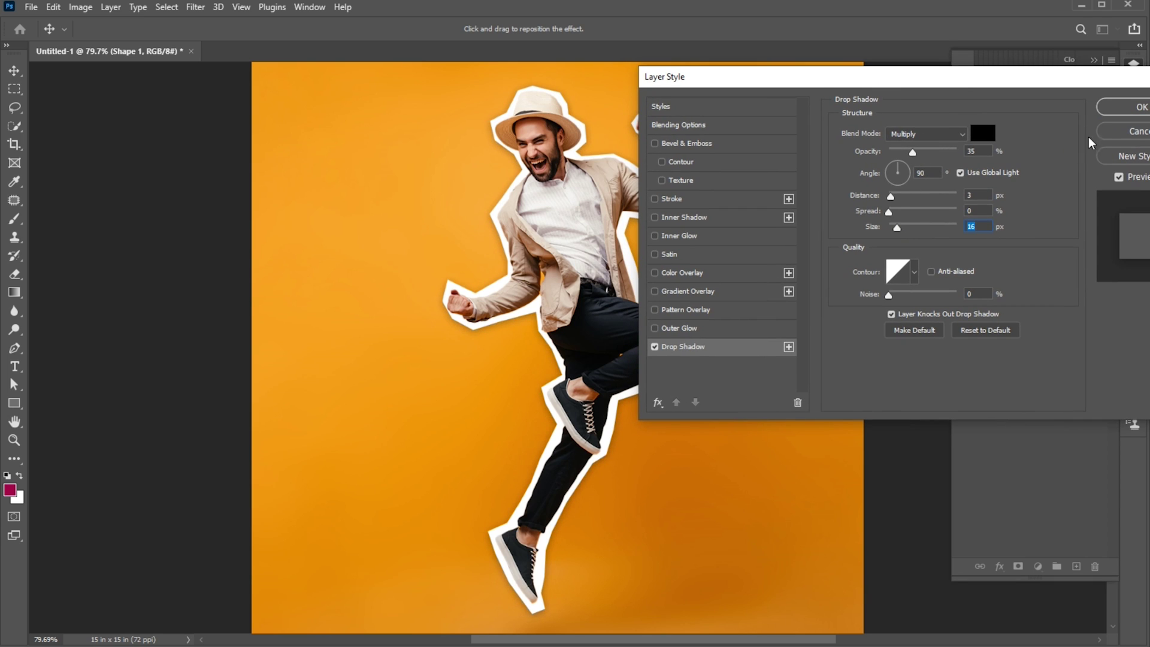
click(1133, 106)
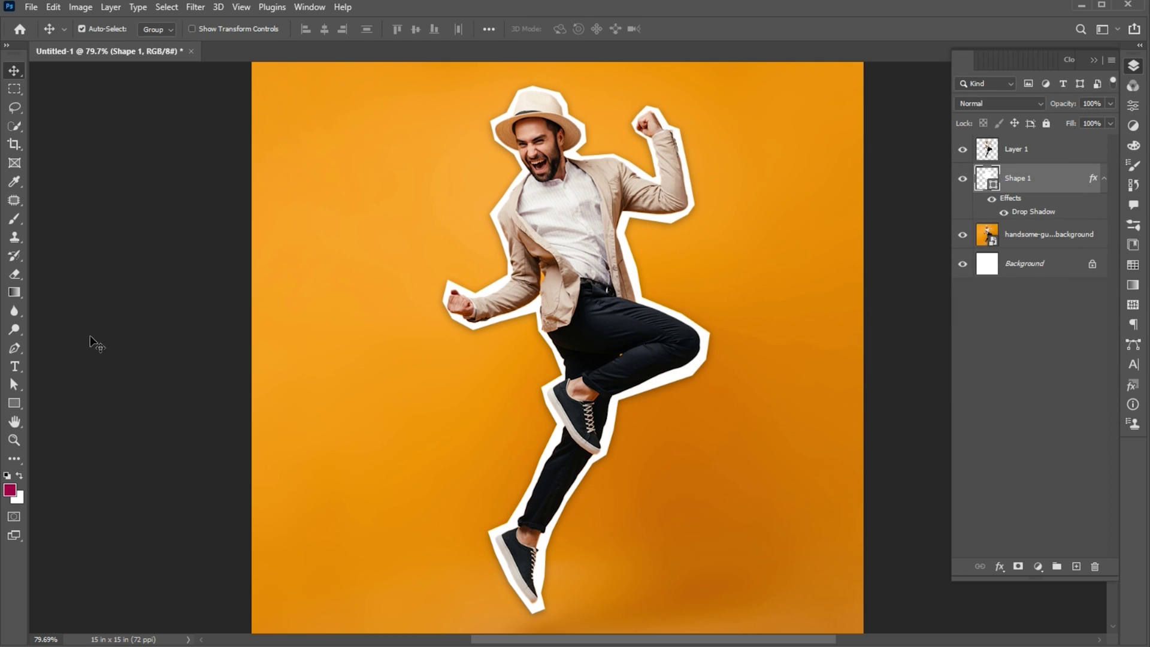
Nudge the outline's anchor points near the head, hat top and hip, then fit the view.
click(15, 383)
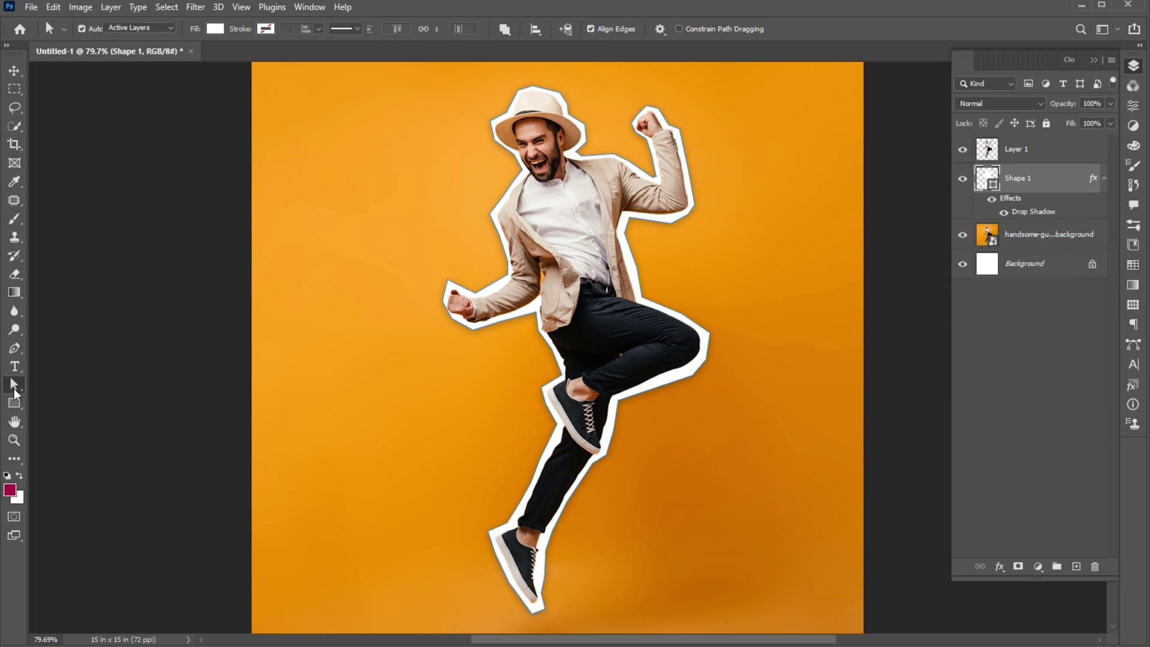
scroll(481, 229, up, 5)
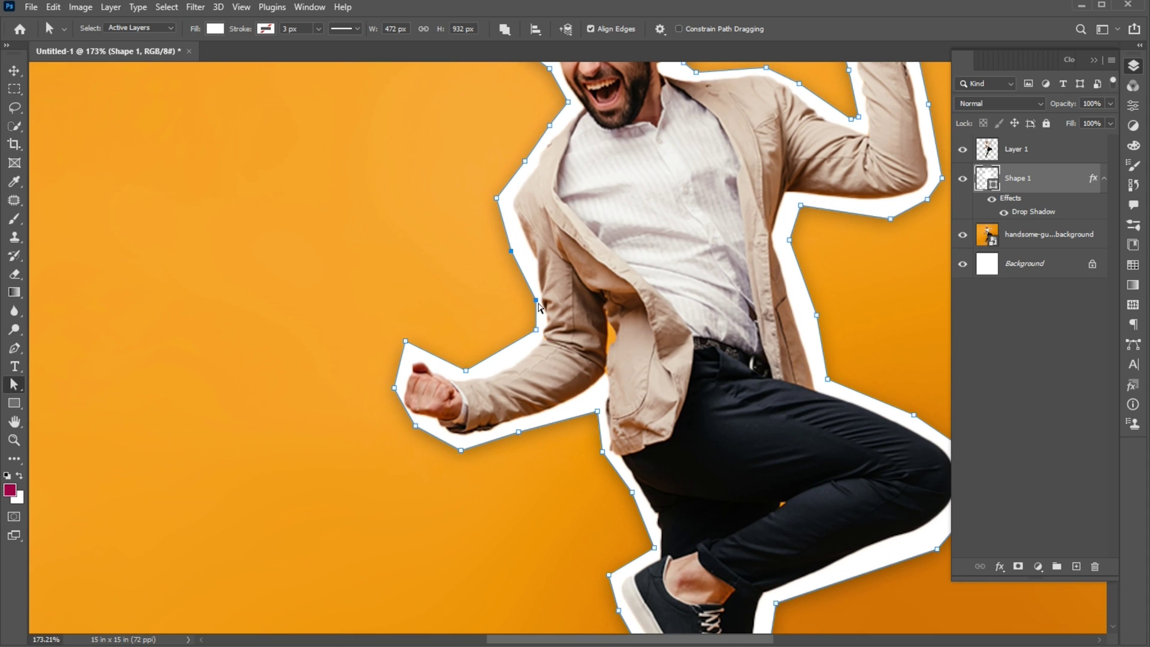
scroll(537, 275, up, 1)
scroll(544, 251, up, 2)
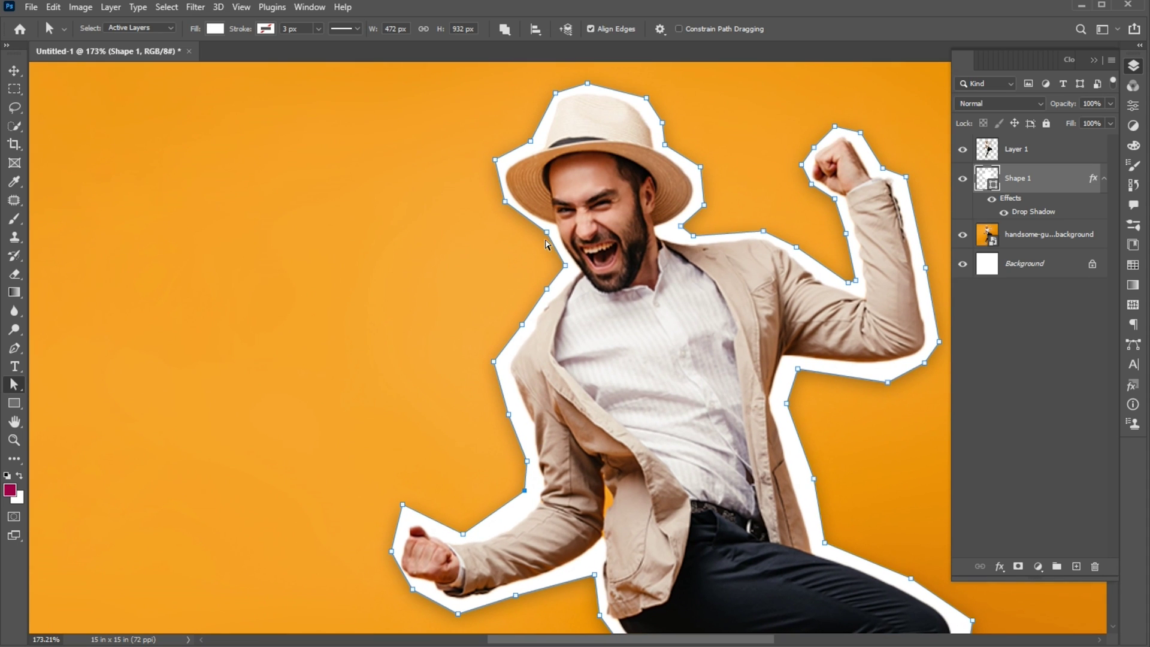
drag(502, 211, 500, 214)
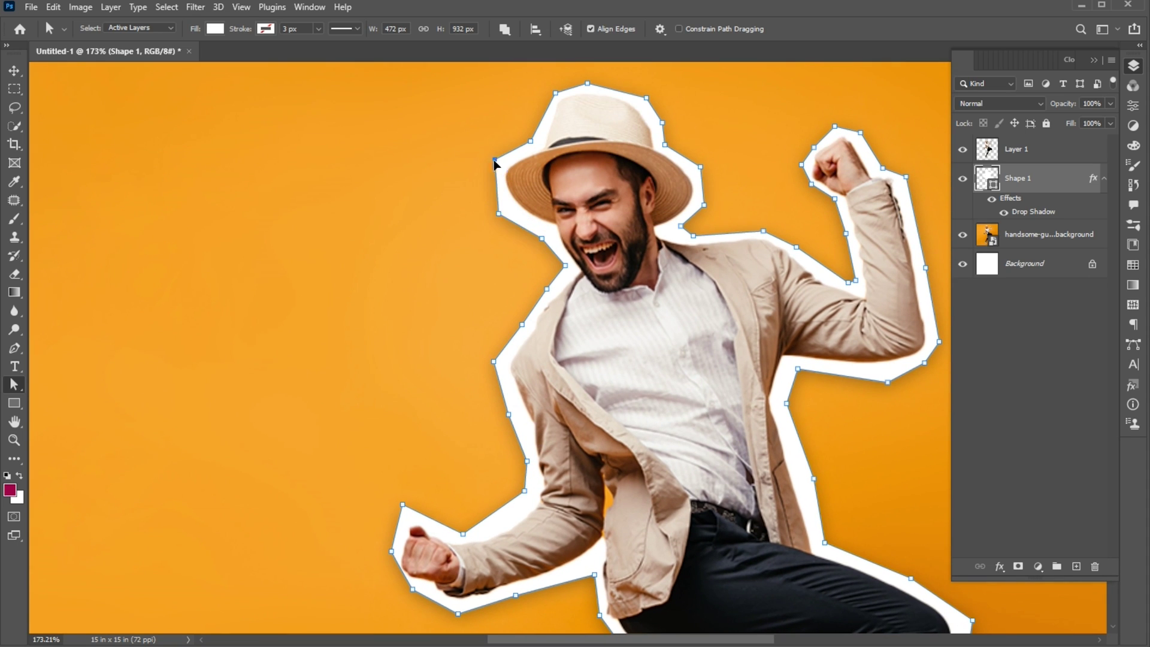
drag(554, 92, 546, 89)
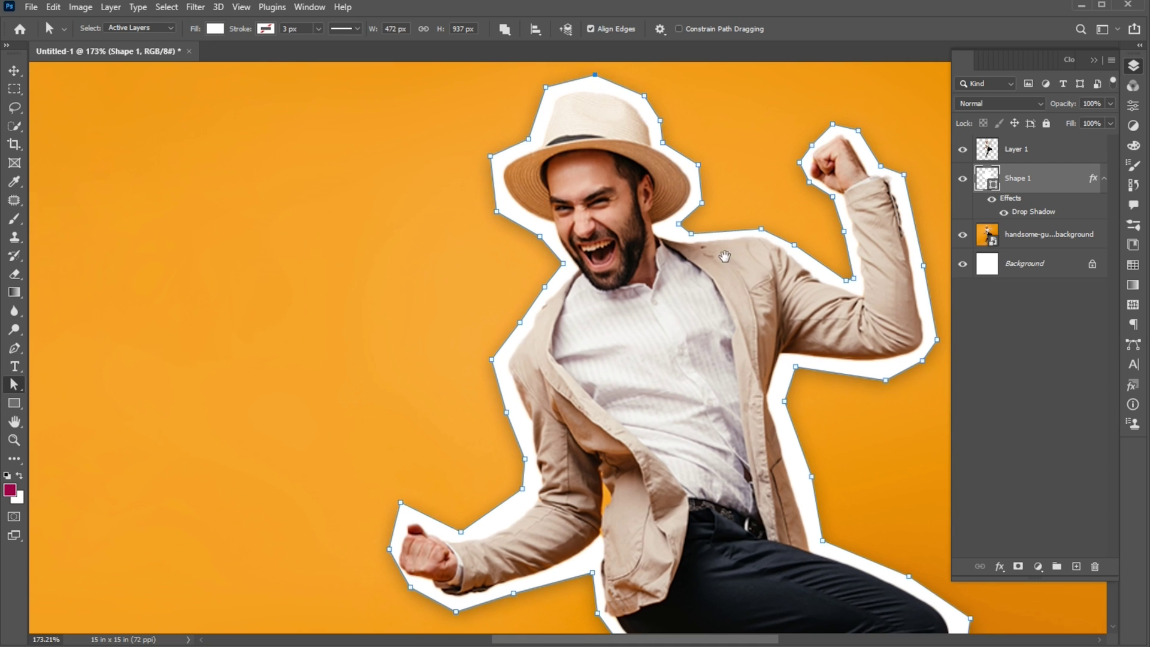
scroll(548, 462, down, 5)
drag(547, 463, 541, 463)
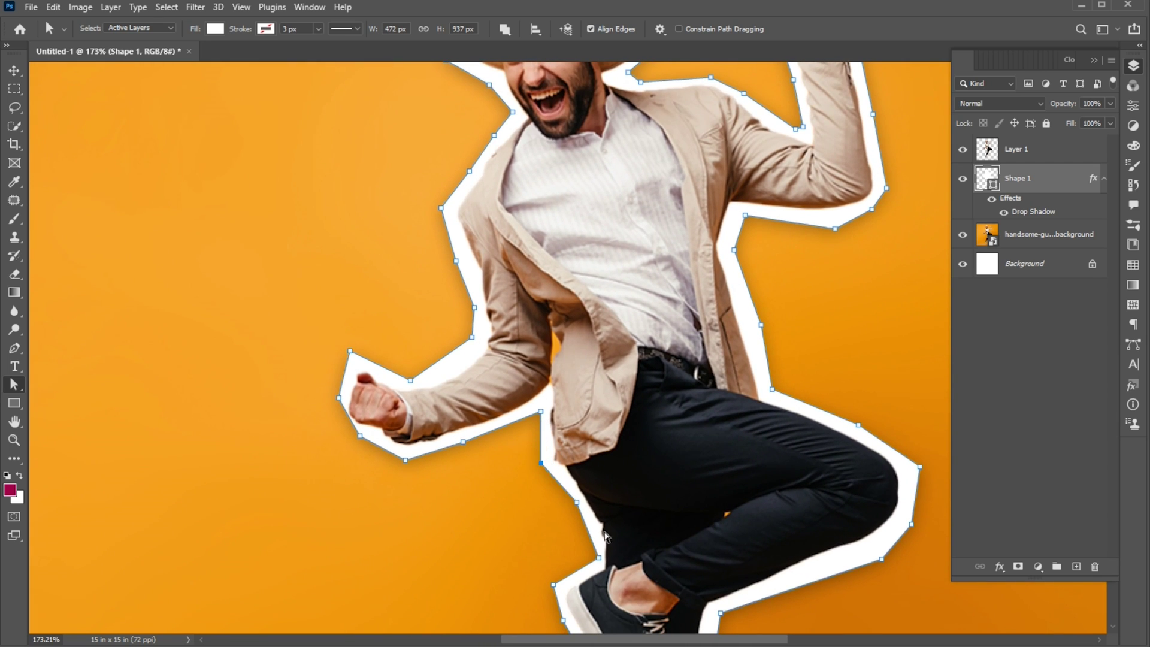
scroll(577, 508, down, 3)
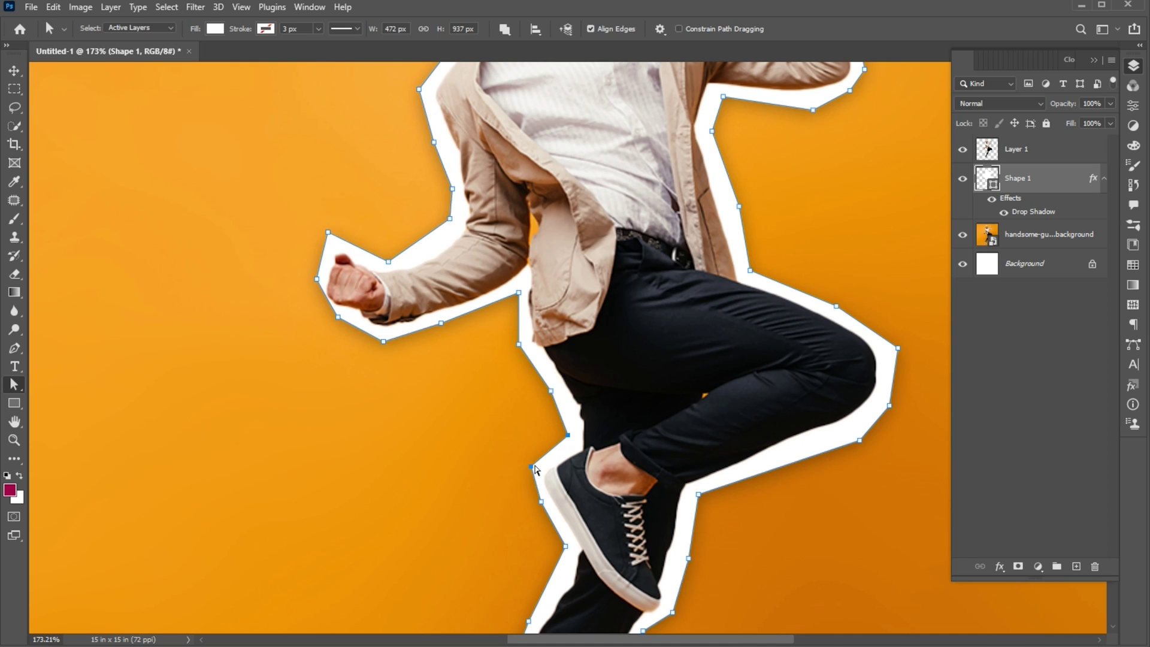
key(ctrl+0)
key(alt+bracketleft)
key(z)
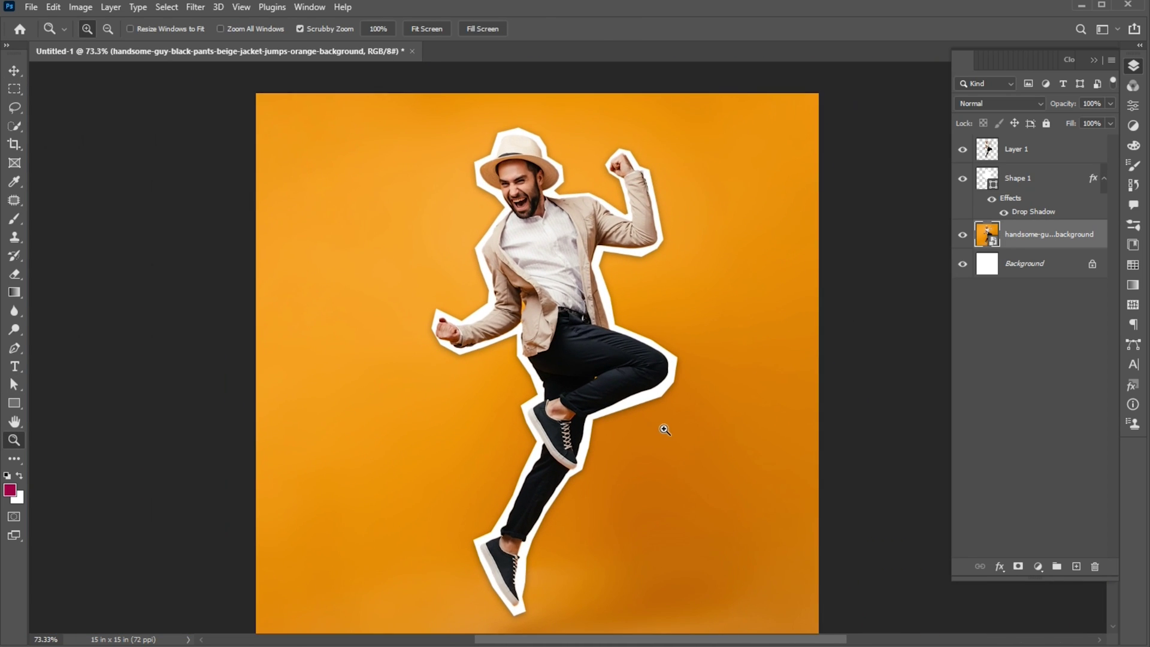
scroll(675, 427, up, 3)
key(v)
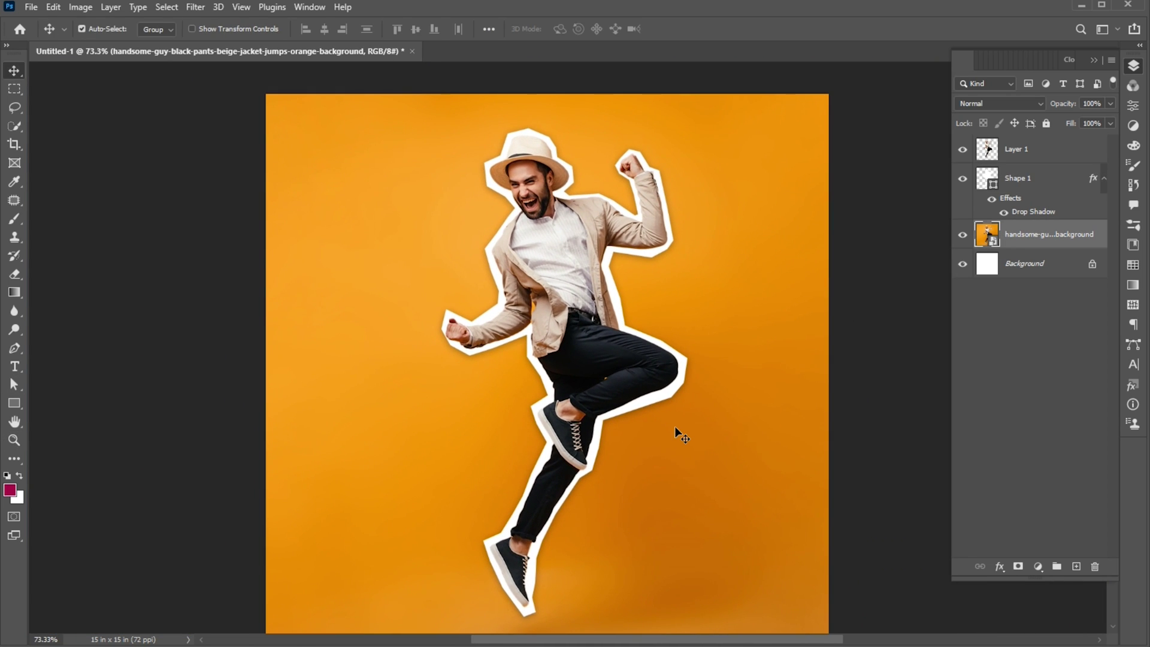
Select the man's Layer 1 and open the Filter Gallery.
click(626, 373)
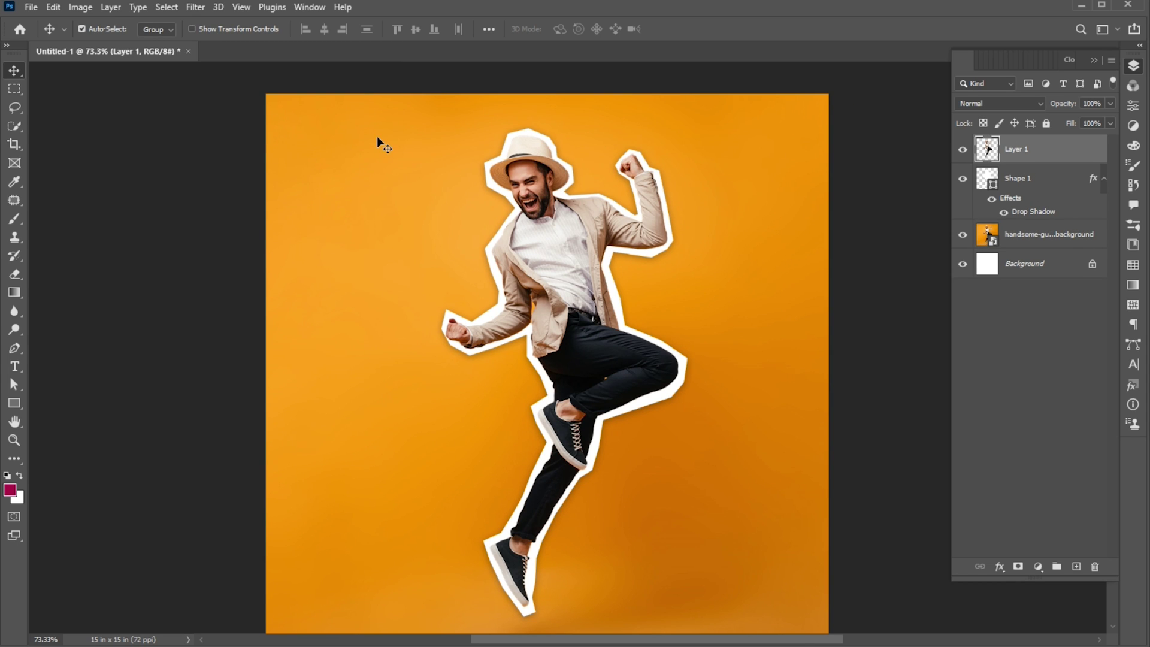
click(195, 7)
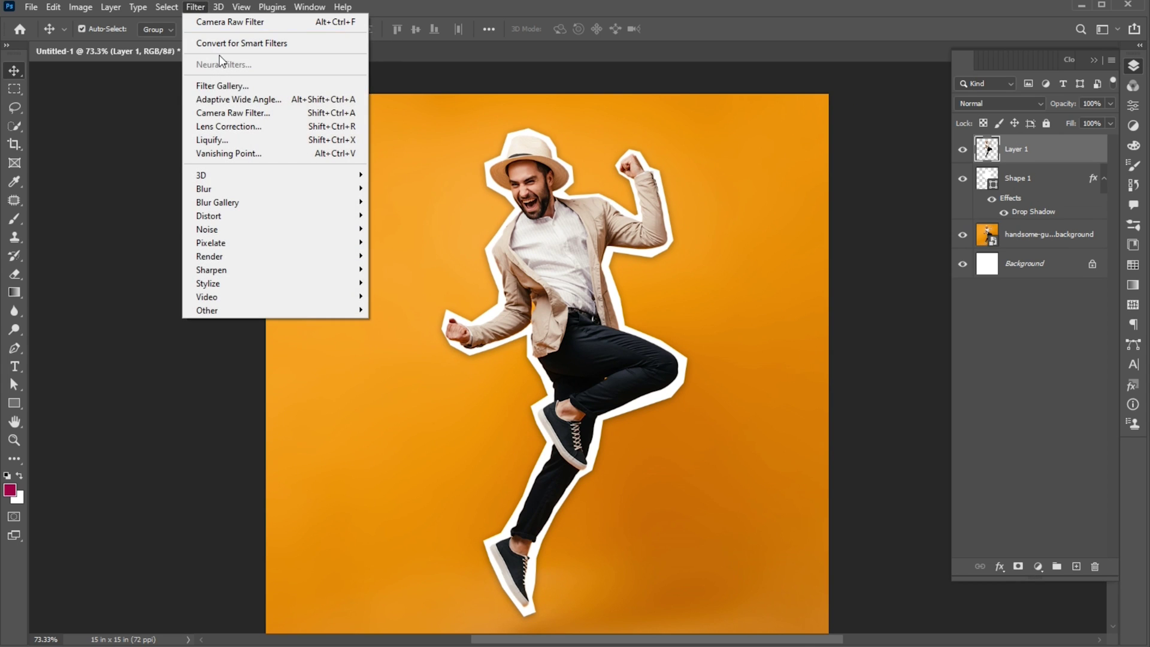
click(647, 243)
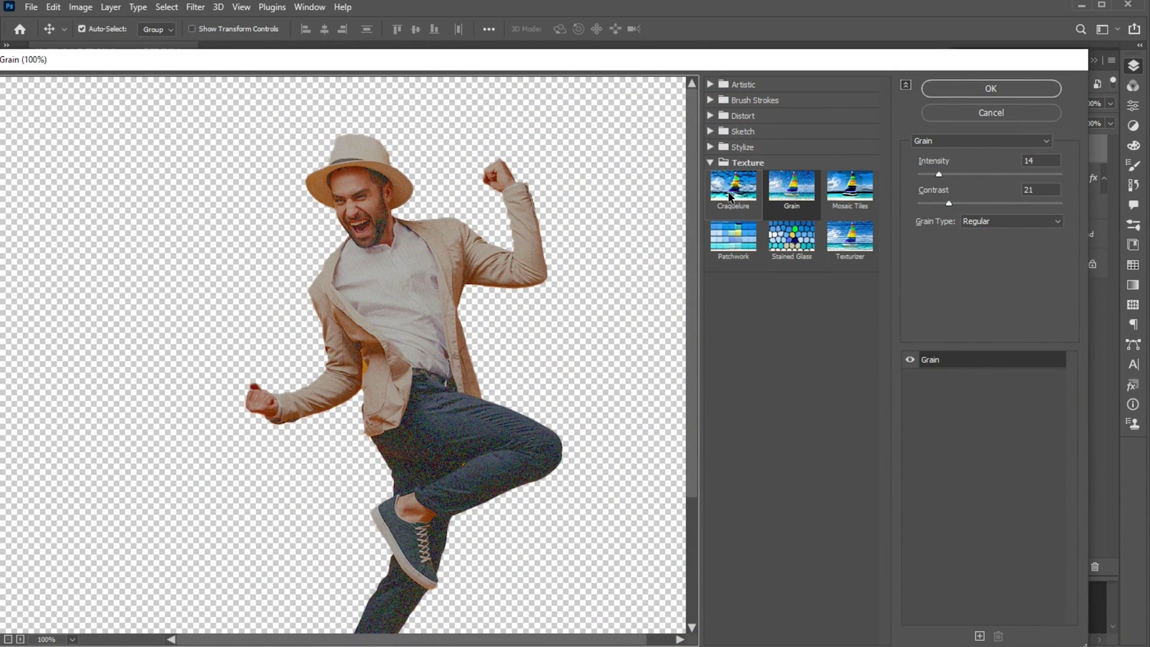
Preview several textures, then apply Texturizer Canvas with finer scaling.
click(730, 194)
click(795, 189)
click(851, 190)
click(733, 237)
click(791, 237)
click(837, 241)
mouse_move(966, 197)
mouse_down()
mouse_move(950, 200)
mouse_move(937, 230)
mouse_move(950, 199)
mouse_up()
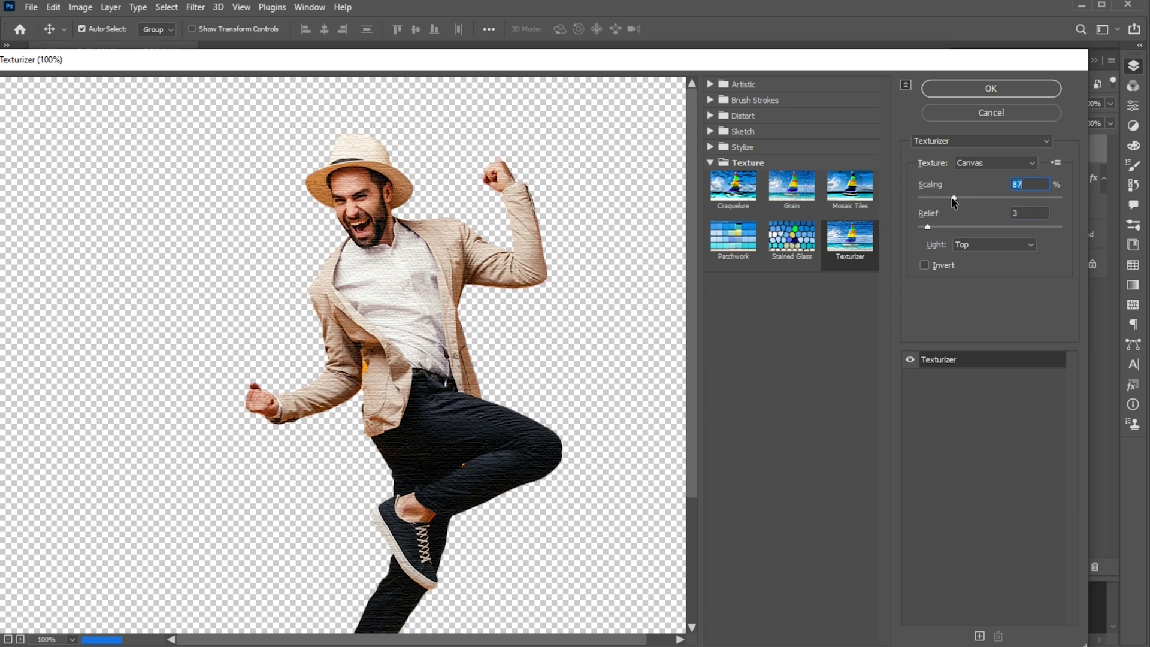
click(1019, 88)
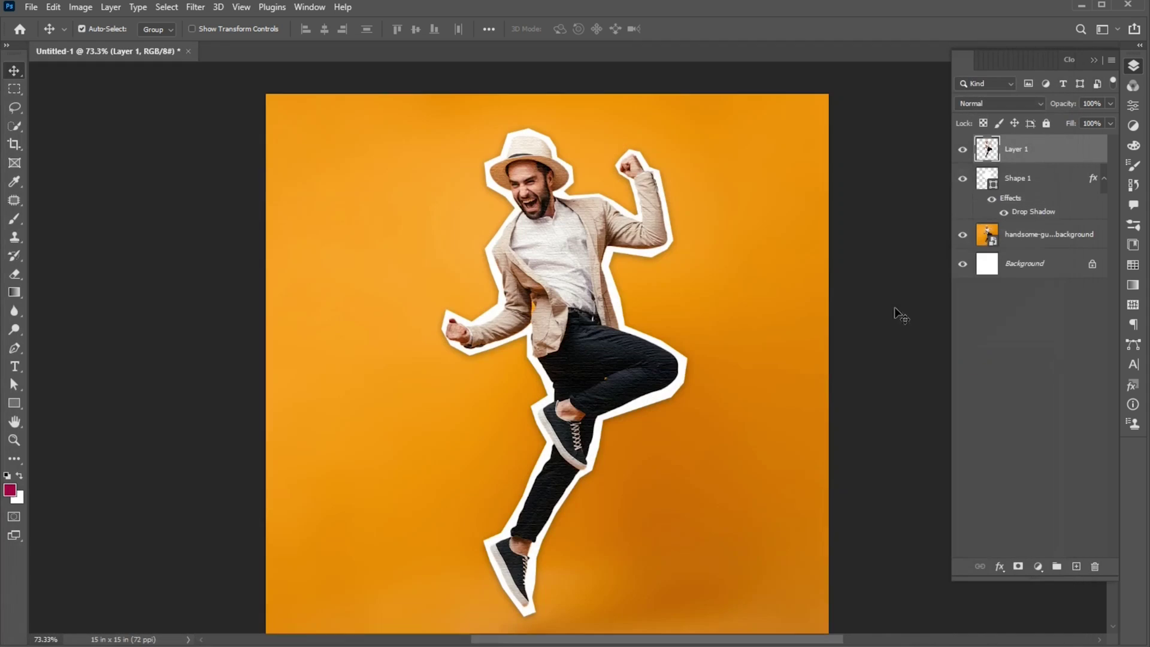
key(z)
scroll(672, 300, up, 3)
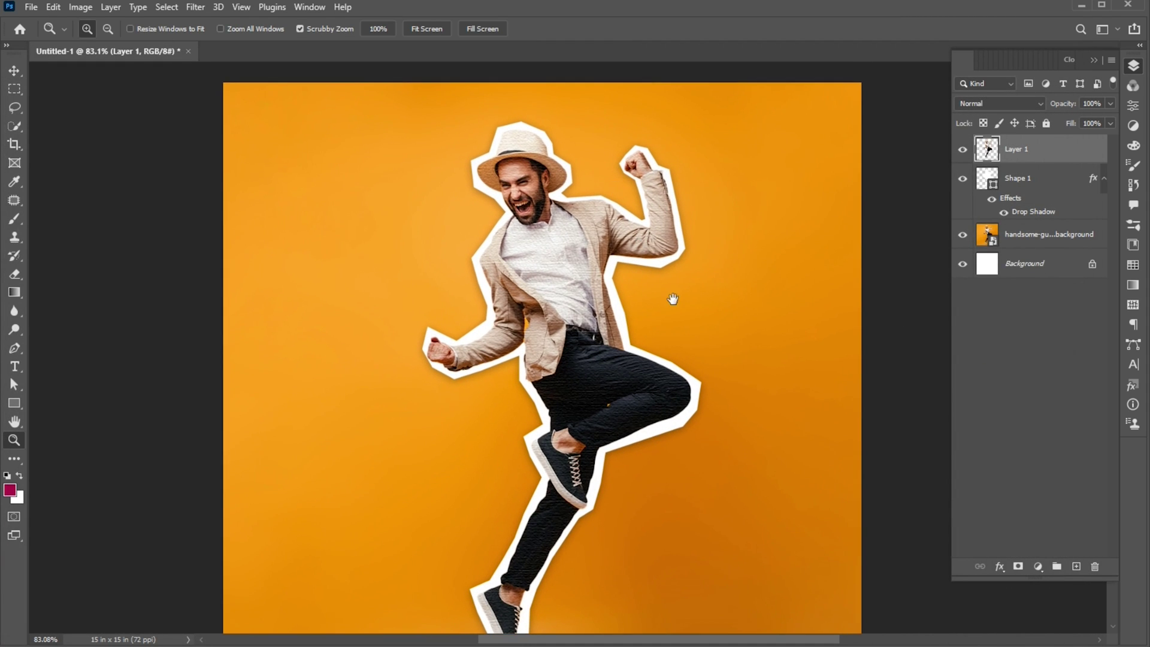
drag(654, 261, 656, 261)
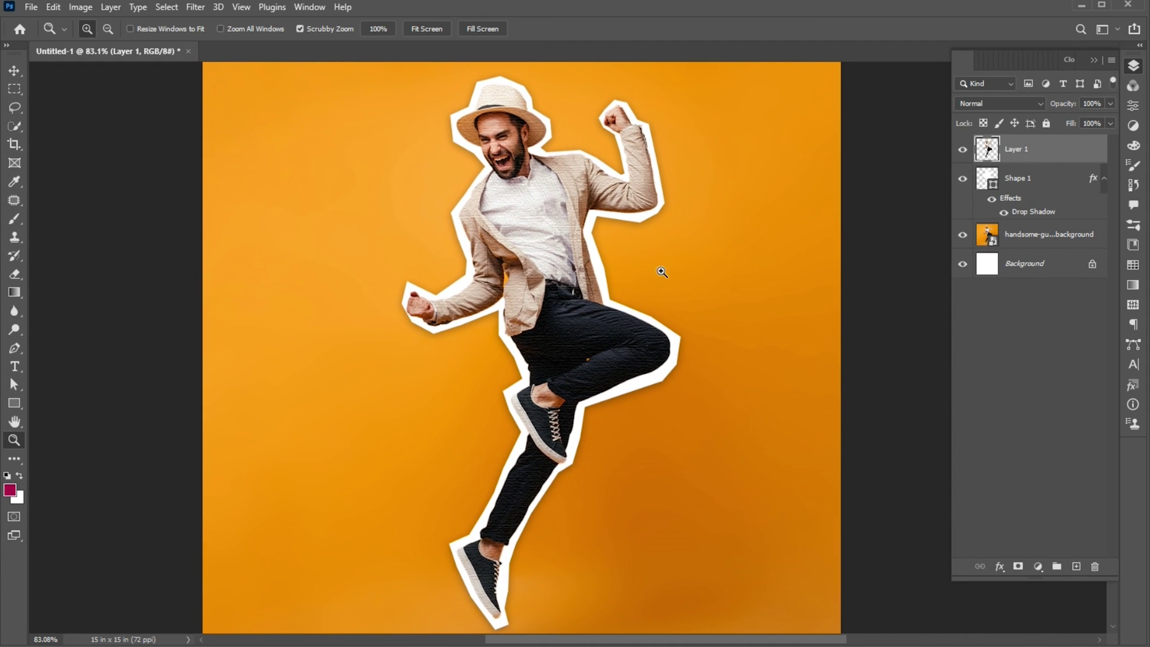
scroll(679, 290, down, 1)
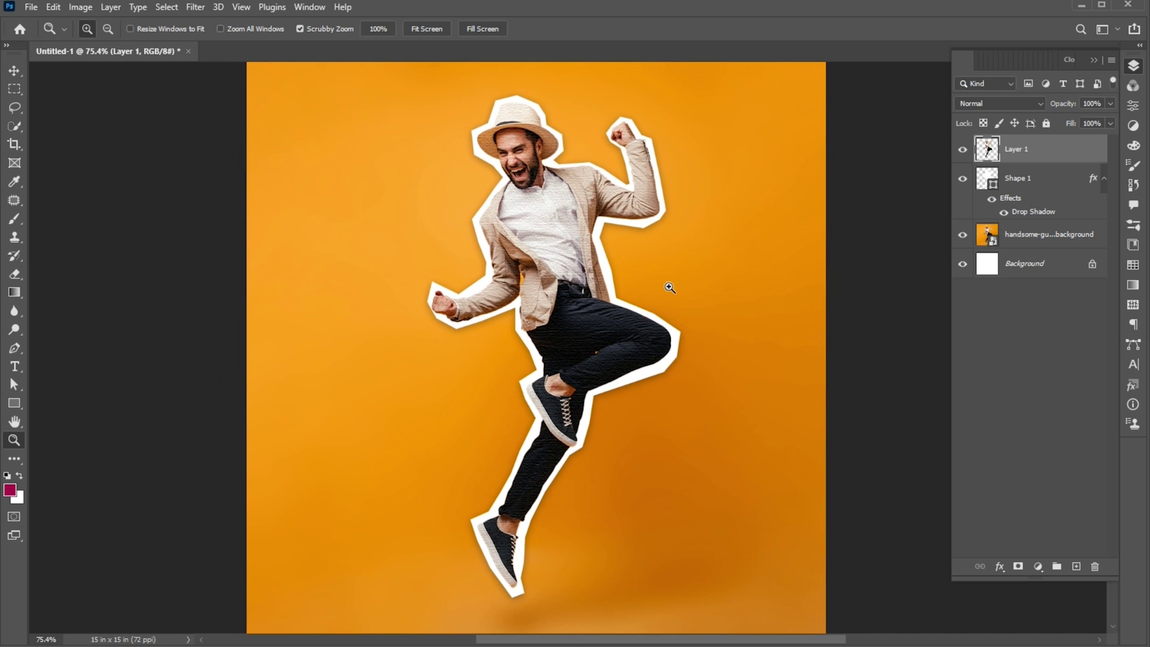